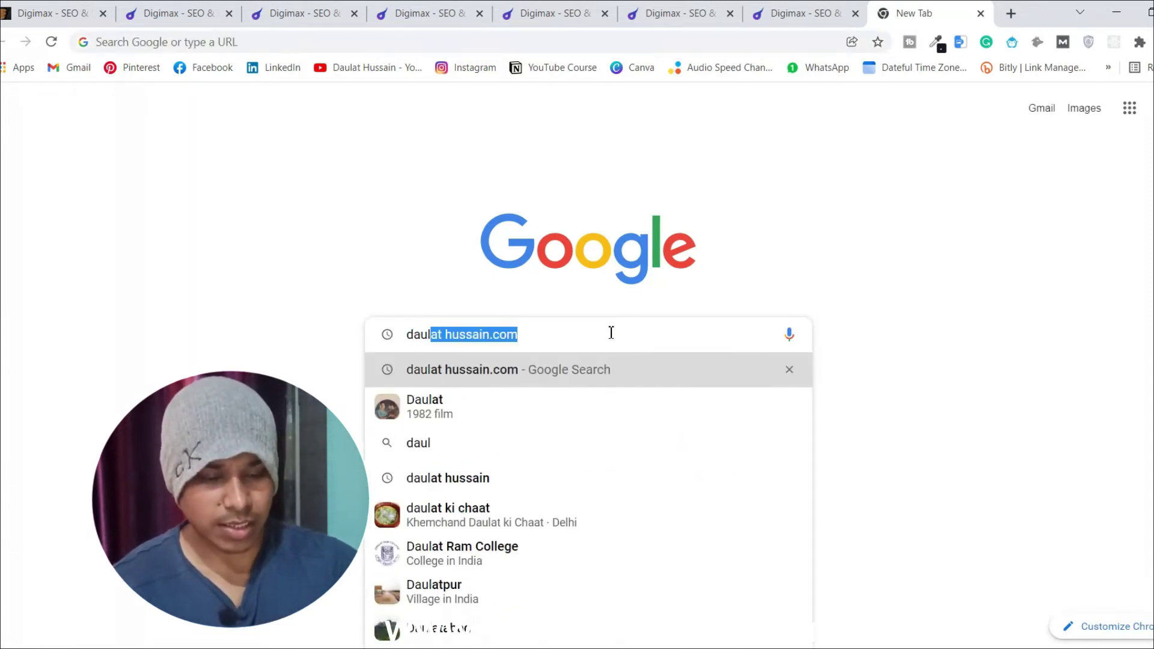
{"action": "type", "text": "at hussain"}
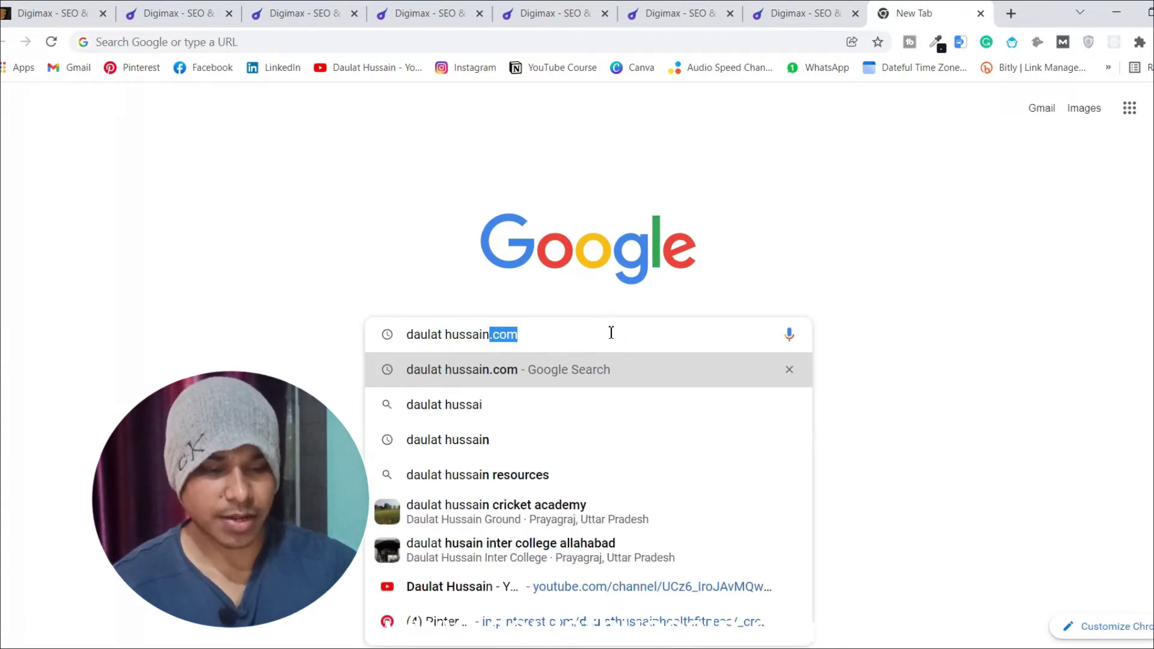
- Run the Google search for 'daulat hussain.com'
{"action": "key", "text": "Return"}
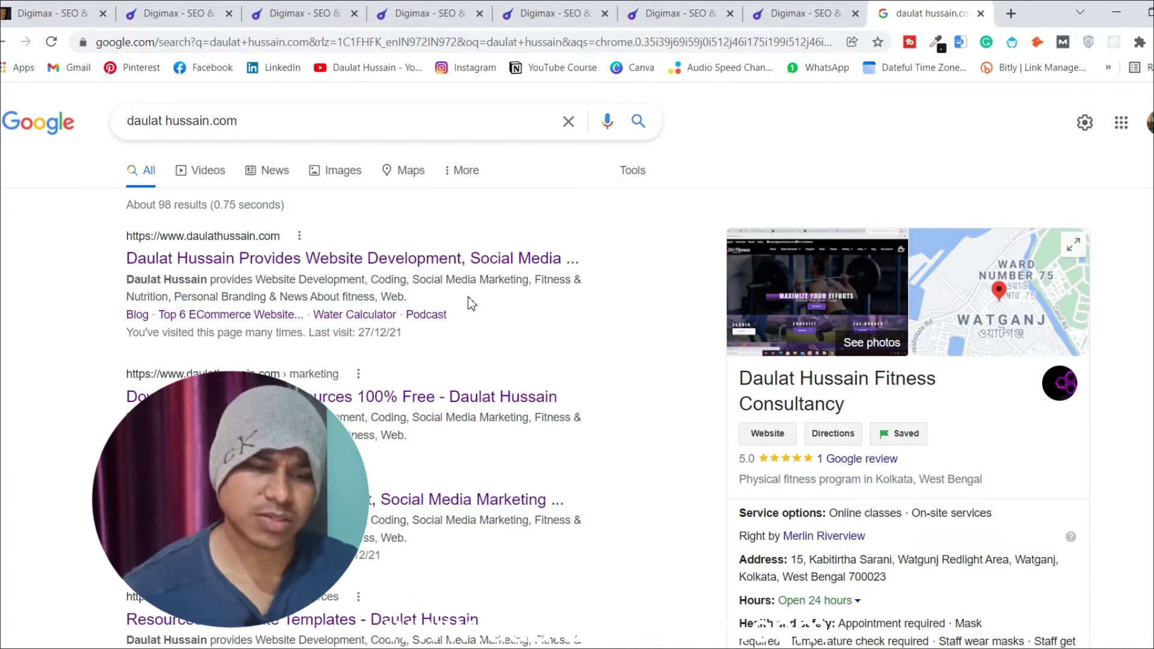
- Open daulathussain.com from the first result and go to its Blog page
{"action": "left_click", "coordinate": [434, 260]}
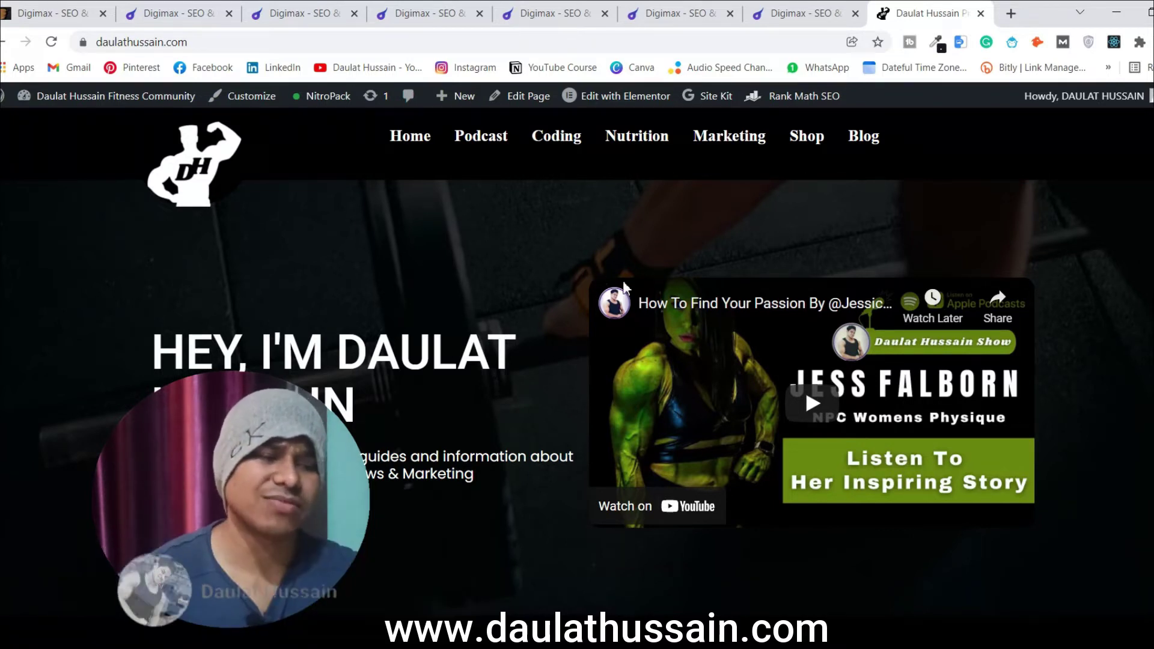
{"action": "left_click", "coordinate": [861, 138]}
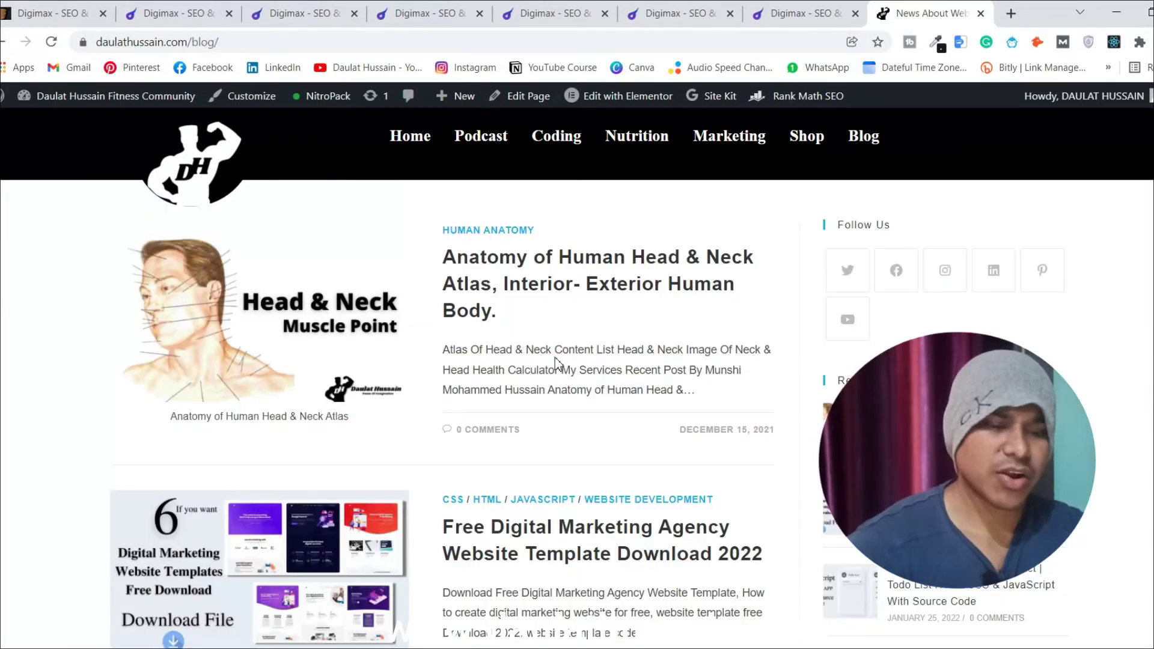
{"action": "scroll", "coordinate": [557, 361], "scroll_direction": "down", "scroll_amount": 2}
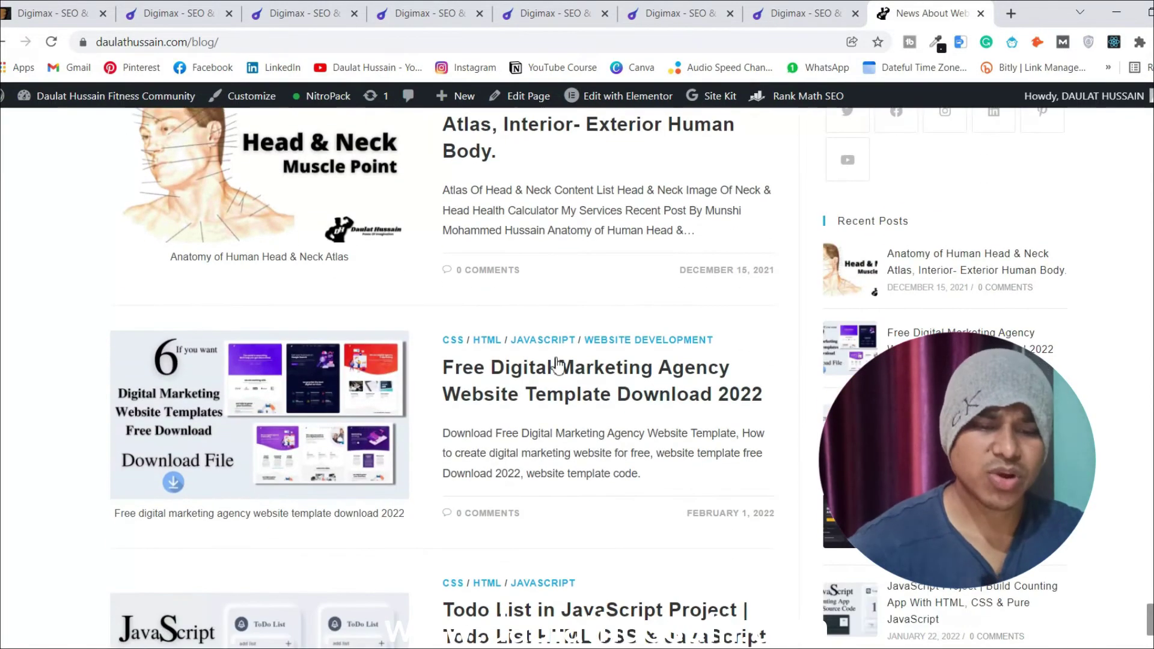
{"action": "scroll", "coordinate": [557, 361], "scroll_direction": "down", "scroll_amount": 3}
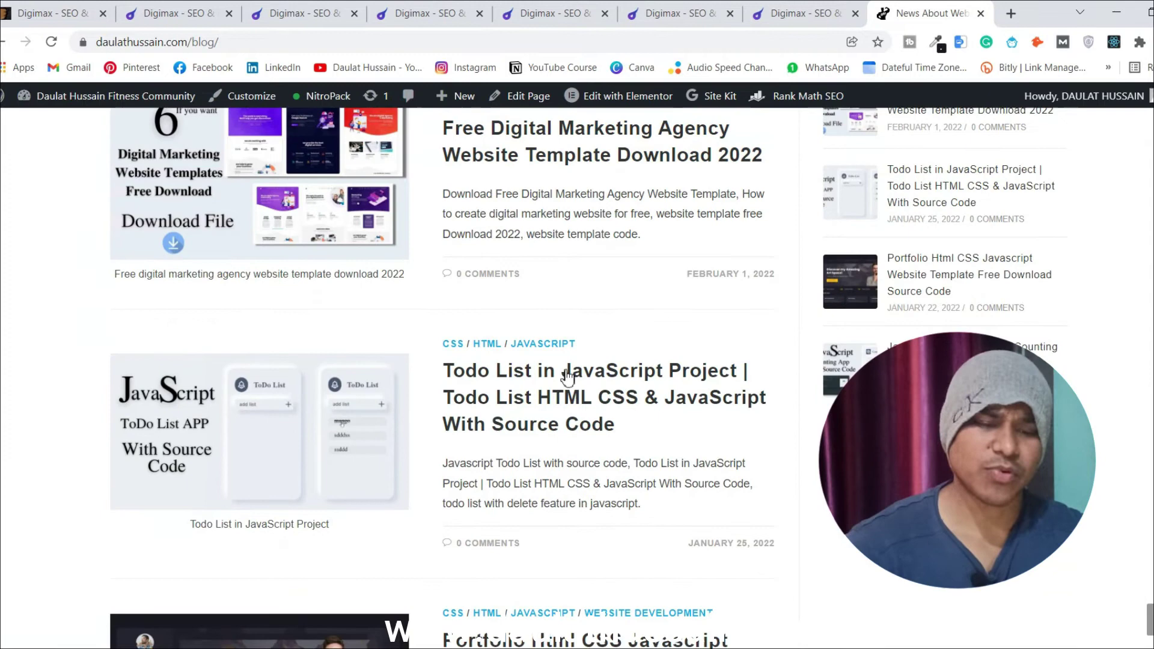
{"action": "scroll", "coordinate": [566, 375], "scroll_direction": "up", "scroll_amount": 3}
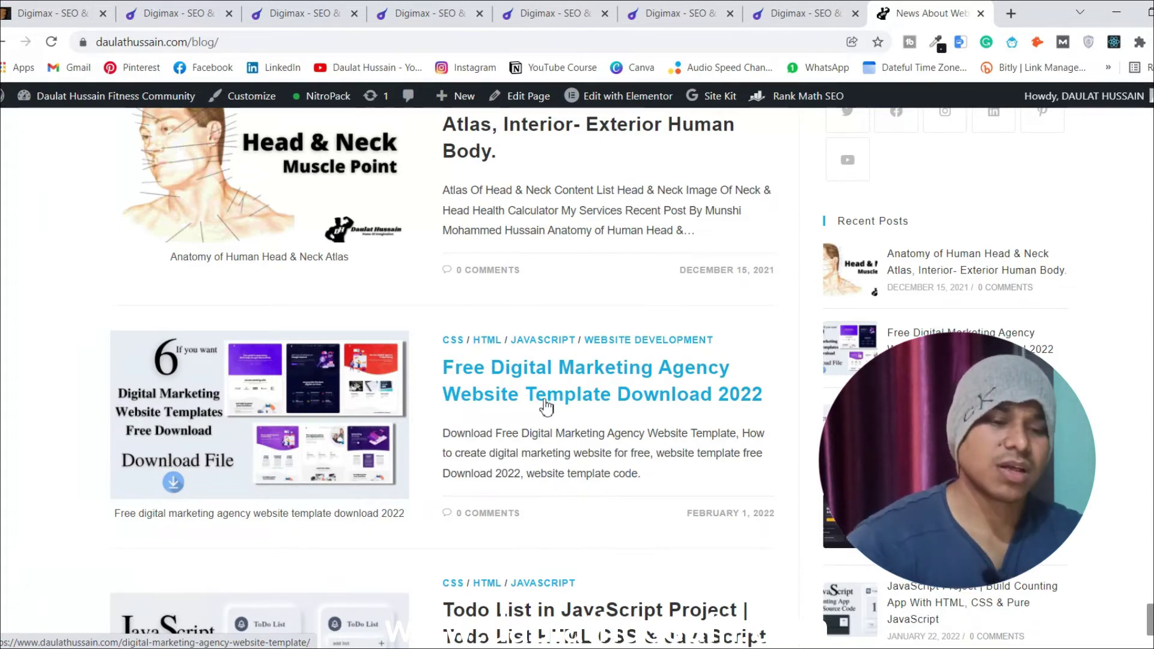
{"action": "scroll", "coordinate": [546, 398], "scroll_direction": "down", "scroll_amount": 3}
{"action": "scroll", "coordinate": [567, 333], "scroll_direction": "down", "scroll_amount": 1}
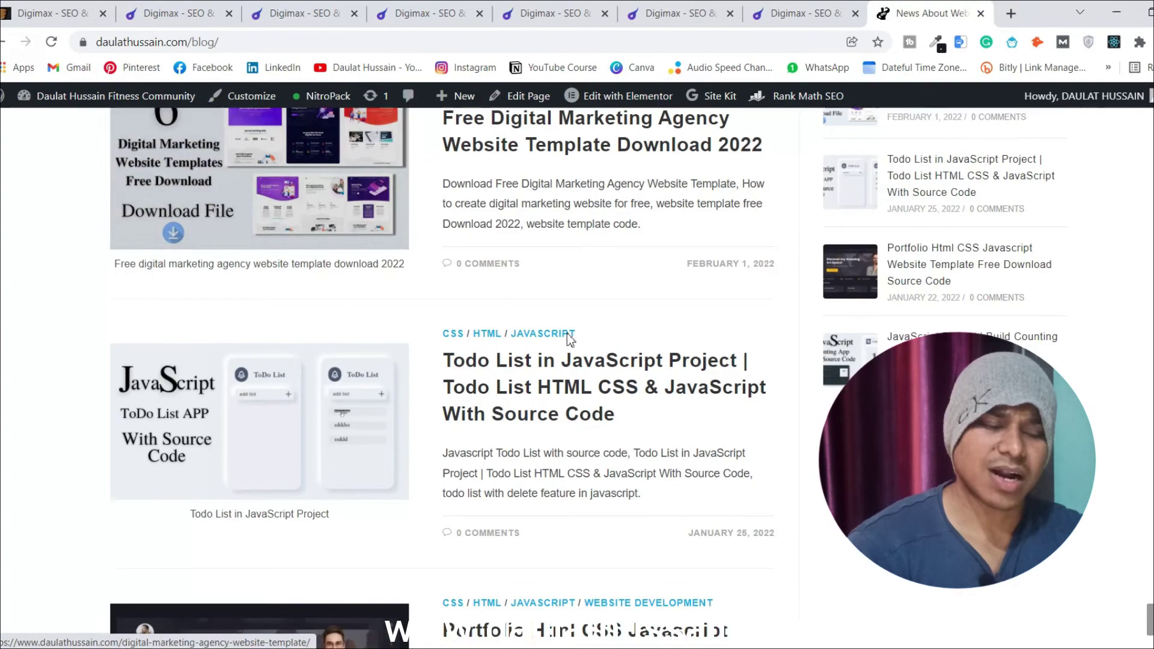
{"action": "scroll", "coordinate": [567, 333], "scroll_direction": "down", "scroll_amount": 5}
{"action": "scroll", "coordinate": [584, 336], "scroll_direction": "down", "scroll_amount": 5}
{"action": "scroll", "coordinate": [613, 352], "scroll_direction": "down", "scroll_amount": 5}
{"action": "scroll", "coordinate": [643, 373], "scroll_direction": "down", "scroll_amount": 5}
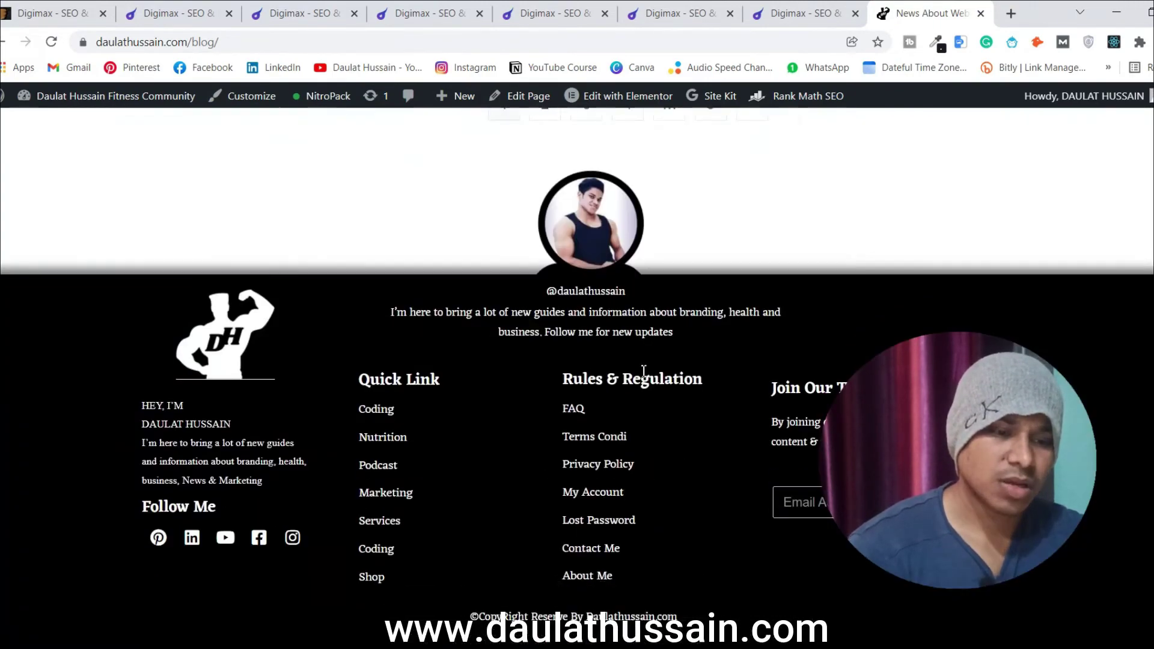
{"action": "scroll", "coordinate": [643, 371], "scroll_direction": "up", "scroll_amount": 2}
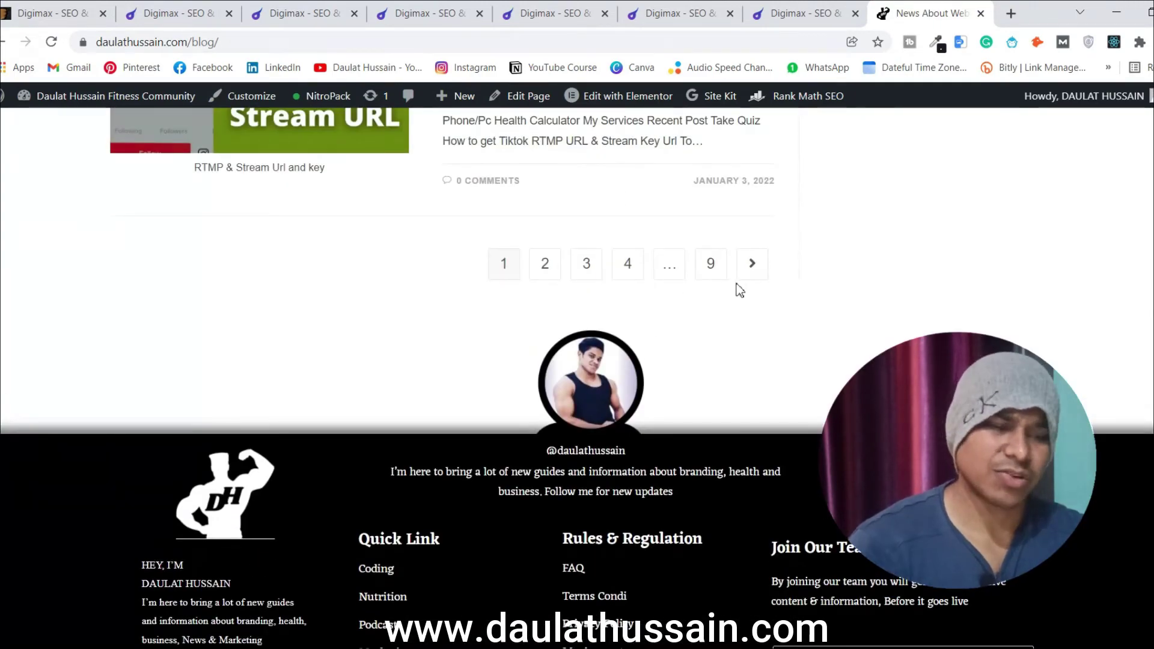
{"action": "scroll", "coordinate": [621, 280], "scroll_direction": "up", "scroll_amount": 5}
{"action": "scroll", "coordinate": [584, 292], "scroll_direction": "up", "scroll_amount": 5}
{"action": "scroll", "coordinate": [585, 291], "scroll_direction": "up", "scroll_amount": 5}
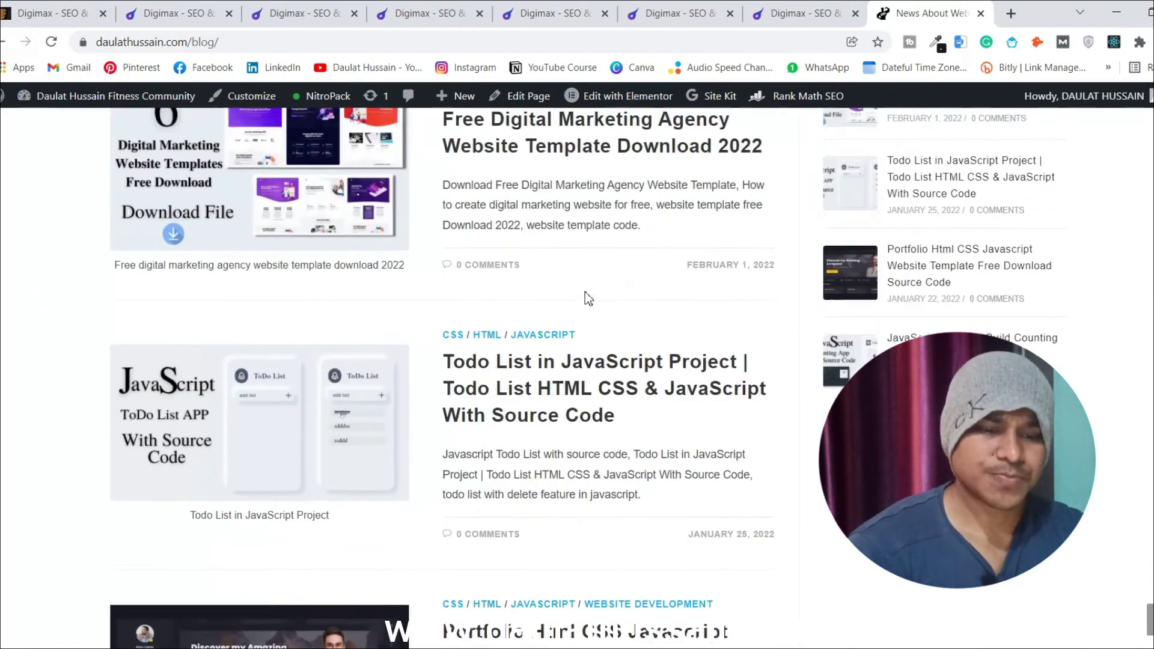
{"action": "scroll", "coordinate": [586, 291], "scroll_direction": "up", "scroll_amount": 4}
{"action": "scroll", "coordinate": [588, 297], "scroll_direction": "down", "scroll_amount": 5}
{"action": "scroll", "coordinate": [451, 311], "scroll_direction": "down", "scroll_amount": 3}
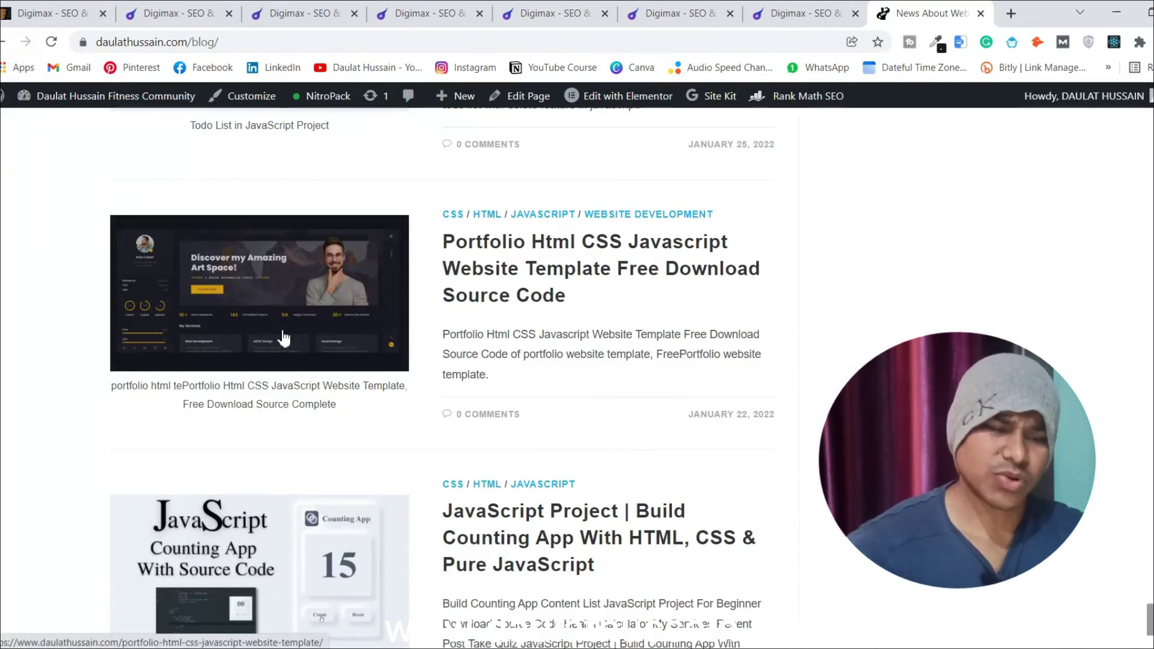
{"action": "scroll", "coordinate": [283, 338], "scroll_direction": "up", "scroll_amount": 5}
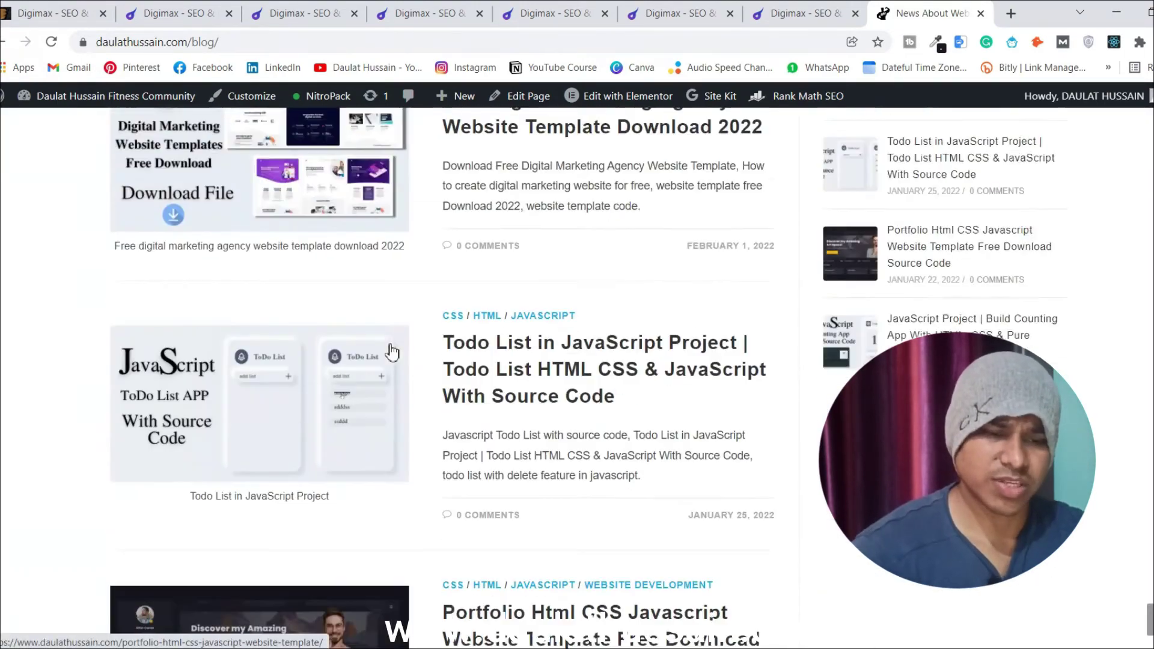
{"action": "scroll", "coordinate": [378, 363], "scroll_direction": "up", "scroll_amount": 3}
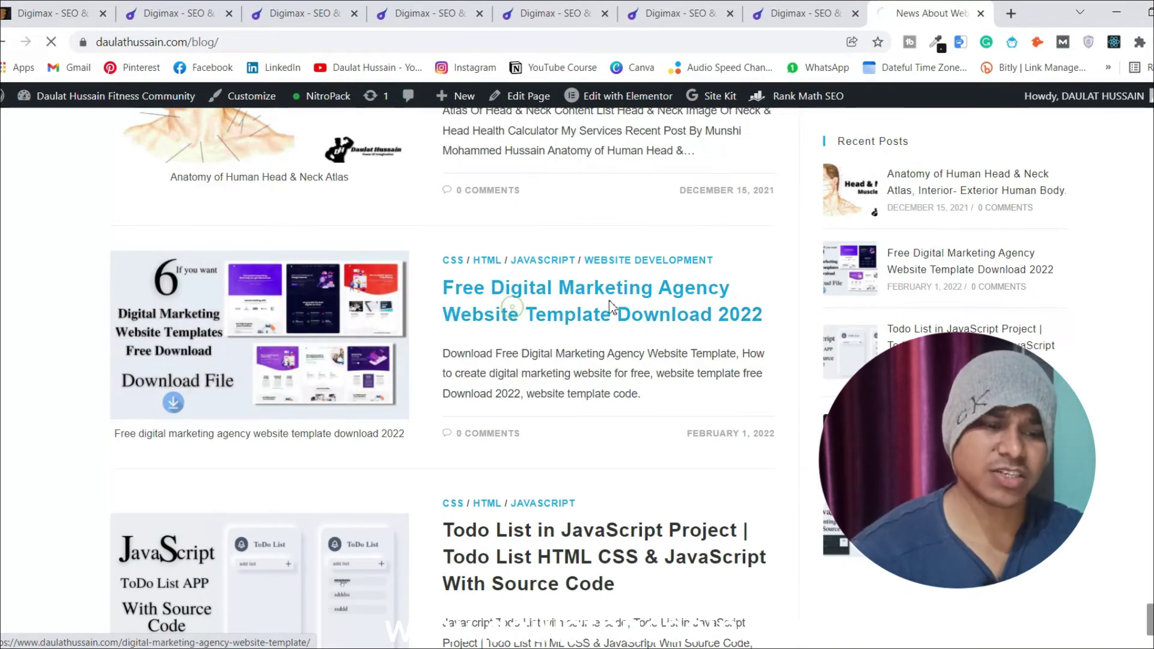
- Open the 'Free Digital Marketing Agency Website Template Download 2022' blog post
{"action": "left_click", "coordinate": [685, 315]}
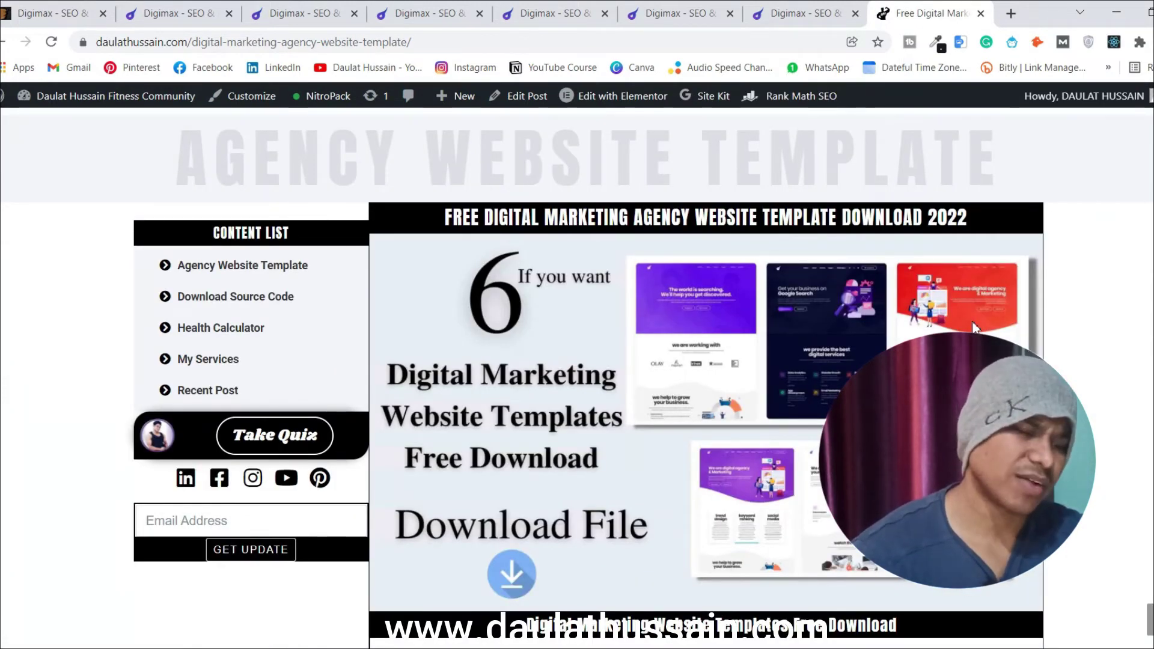
{"action": "scroll", "coordinate": [972, 319], "scroll_direction": "down", "scroll_amount": 5}
{"action": "scroll", "coordinate": [972, 320], "scroll_direction": "down", "scroll_amount": 5}
{"action": "scroll", "coordinate": [973, 320], "scroll_direction": "down", "scroll_amount": 5}
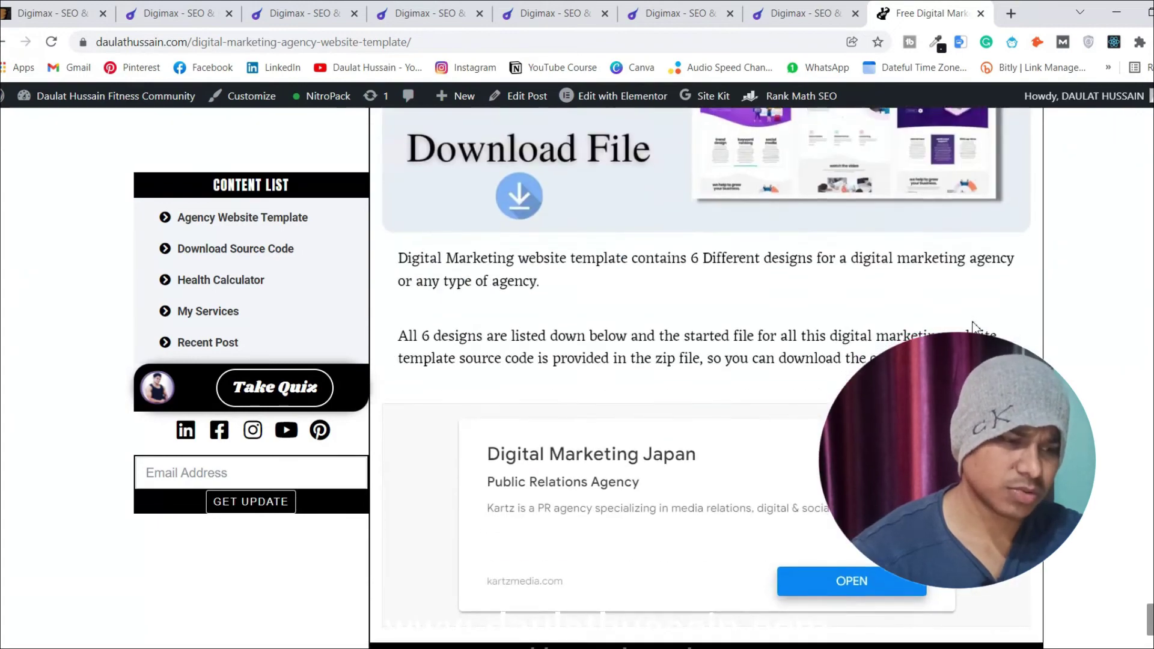
{"action": "scroll", "coordinate": [972, 320], "scroll_direction": "down", "scroll_amount": 5}
{"action": "scroll", "coordinate": [974, 327], "scroll_direction": "down", "scroll_amount": 5}
{"action": "scroll", "coordinate": [974, 326], "scroll_direction": "down", "scroll_amount": 3}
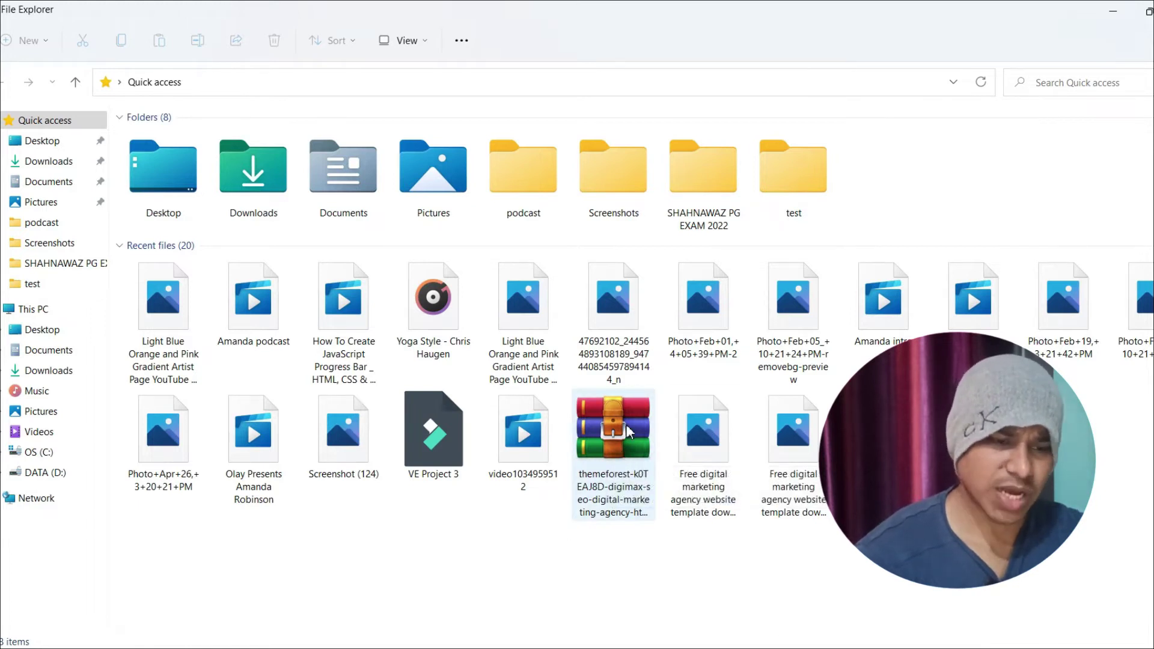
- Extract the themeforest digimax zip to the suggested folder, replacing duplicate files
{"action": "left_click", "coordinate": [610, 436]}
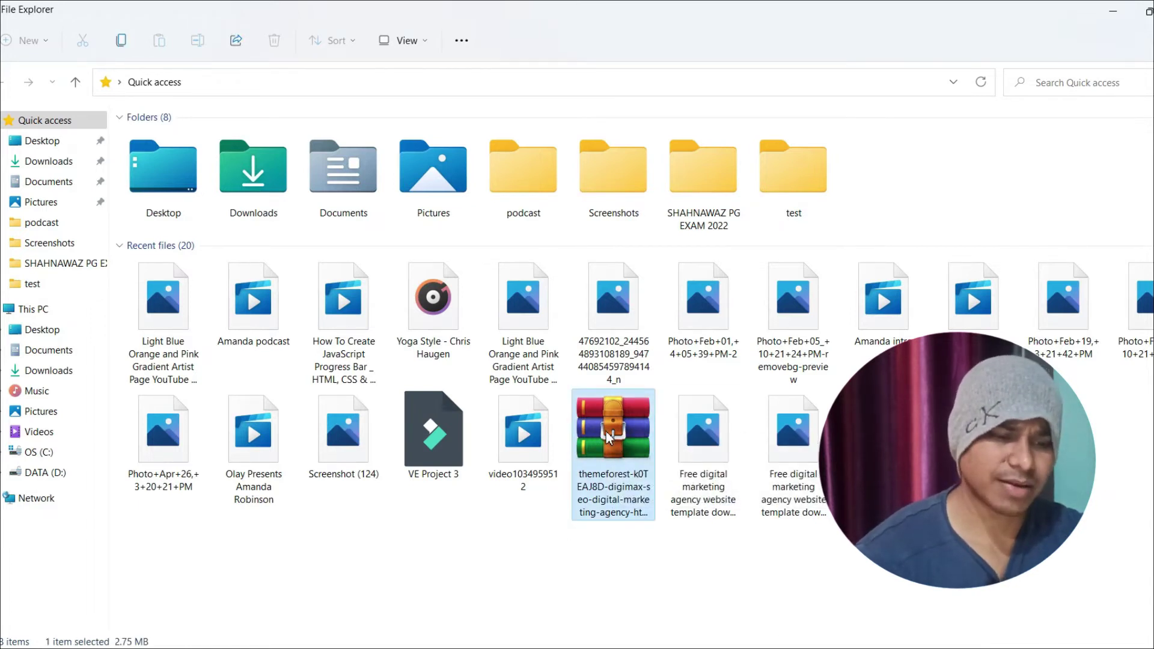
{"action": "right_click", "coordinate": [610, 436]}
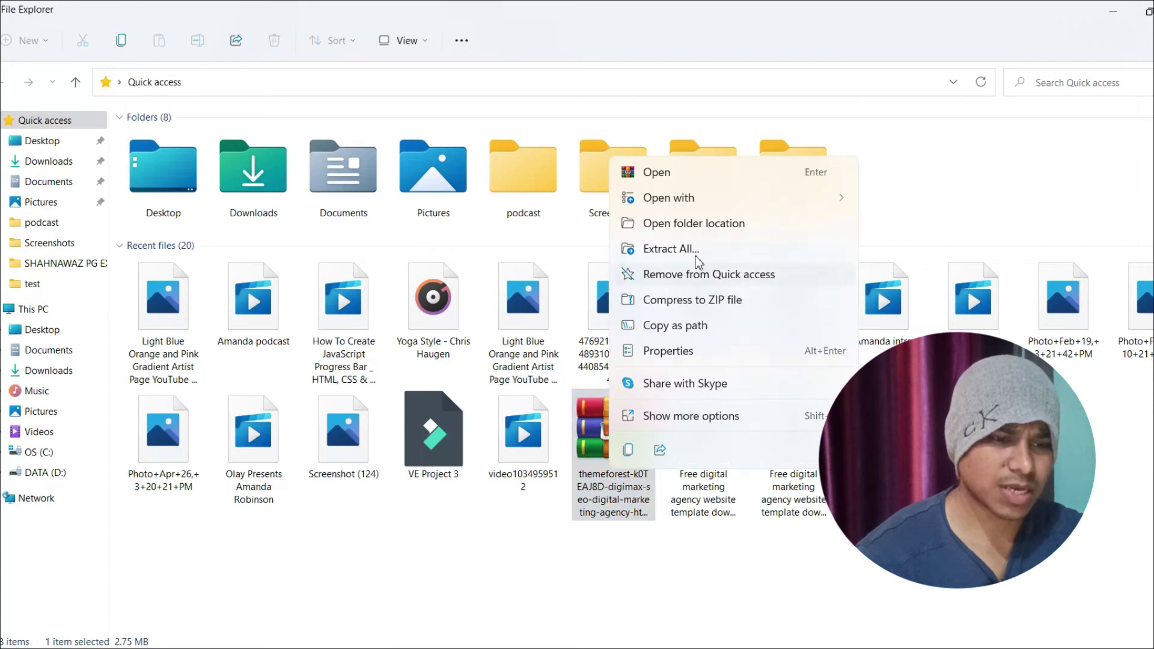
{"action": "left_click", "coordinate": [697, 256]}
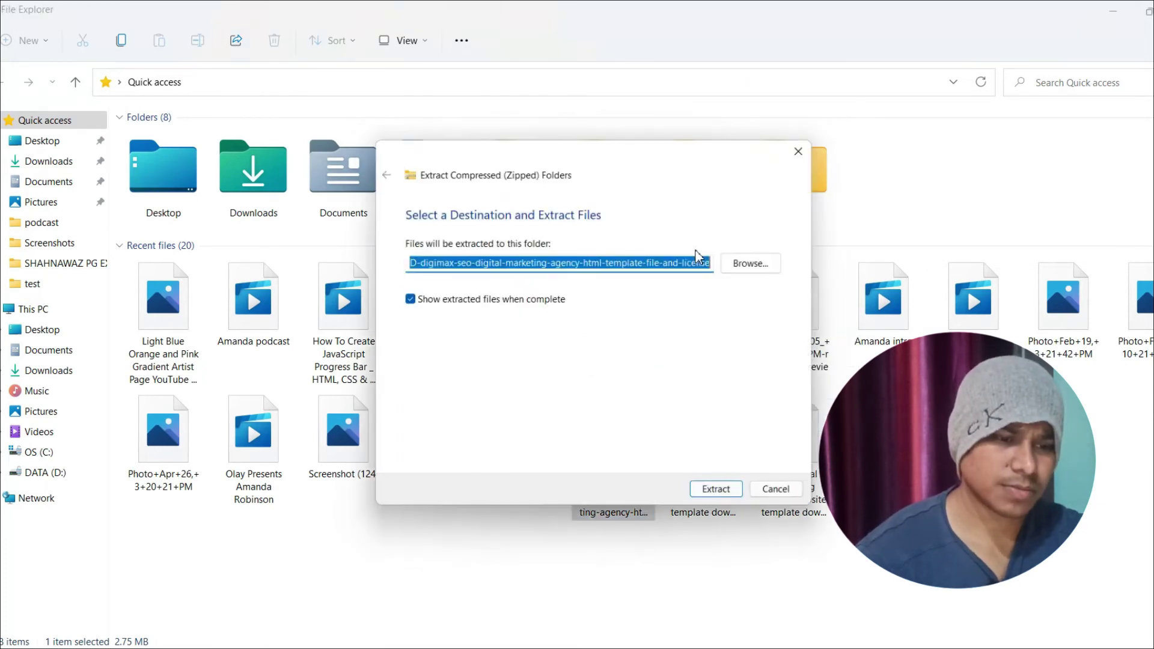
{"action": "left_click", "coordinate": [722, 496]}
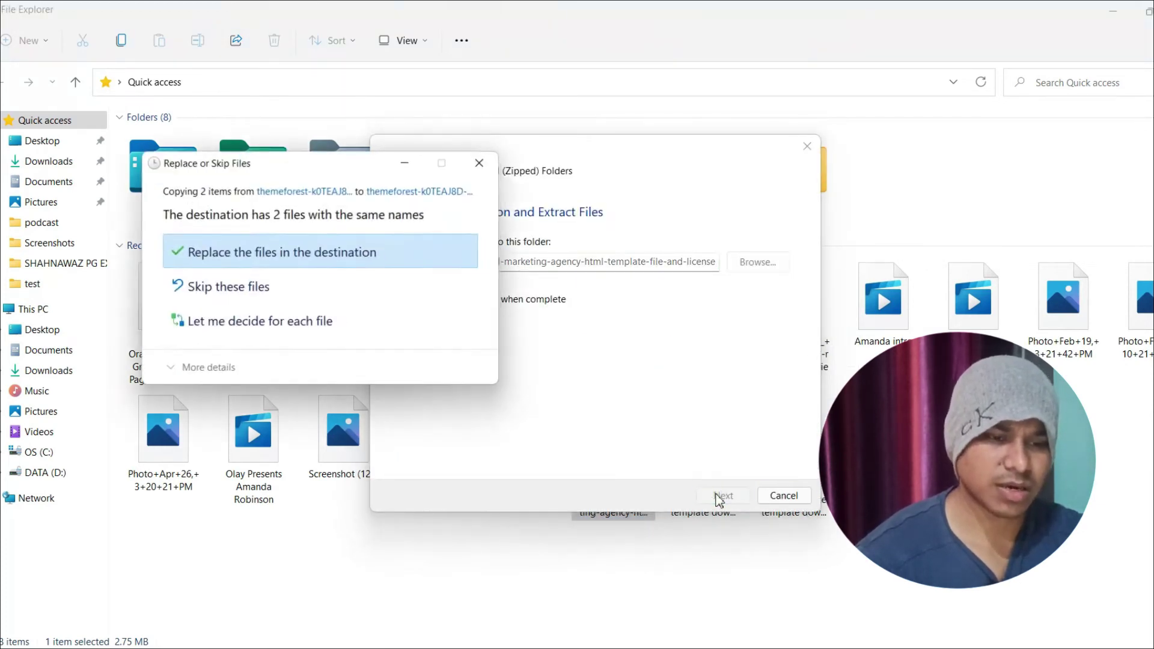
{"action": "left_click", "coordinate": [359, 258]}
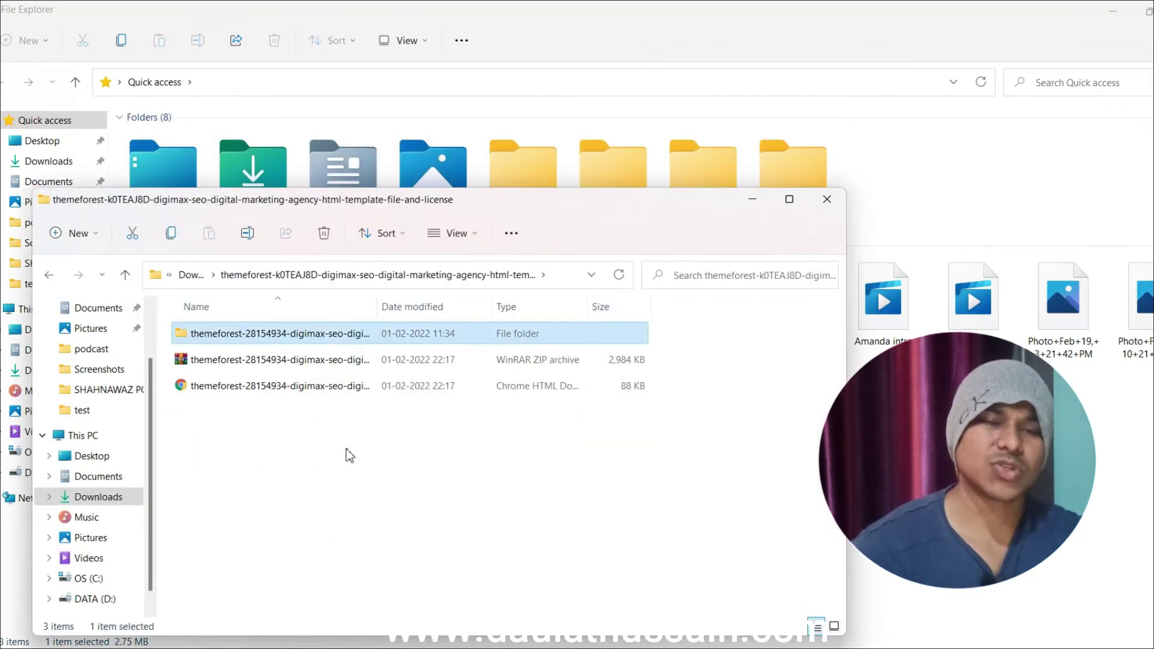
{"action": "double_click", "coordinate": [283, 334]}
{"action": "double_click", "coordinate": [283, 341]}
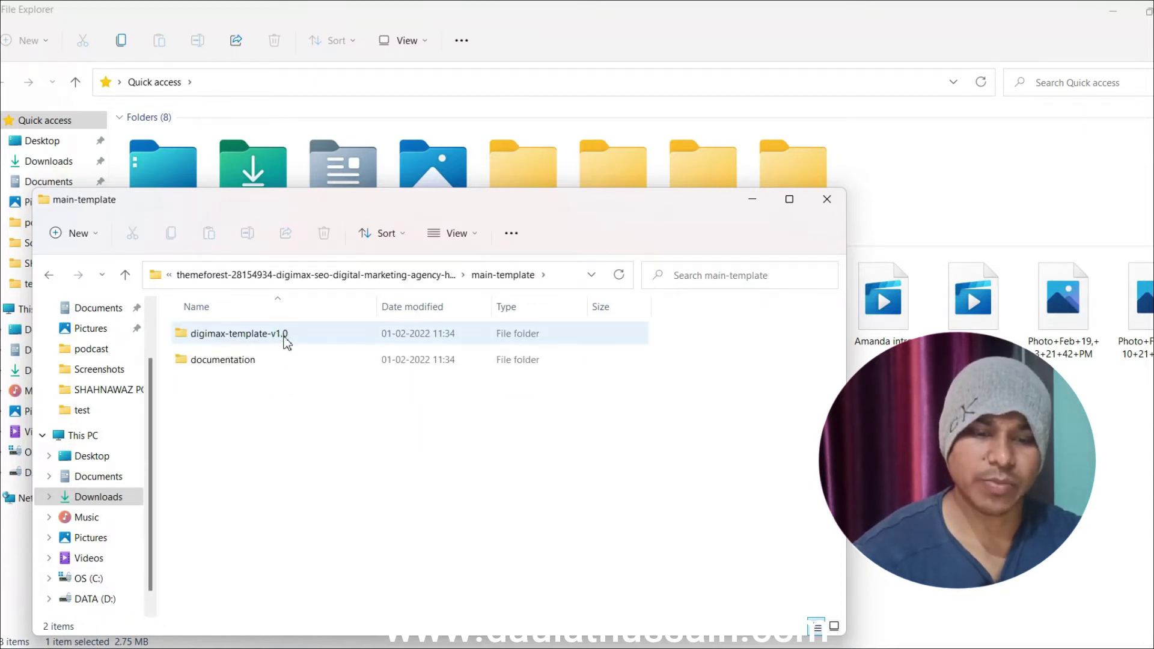
{"action": "double_click", "coordinate": [234, 358]}
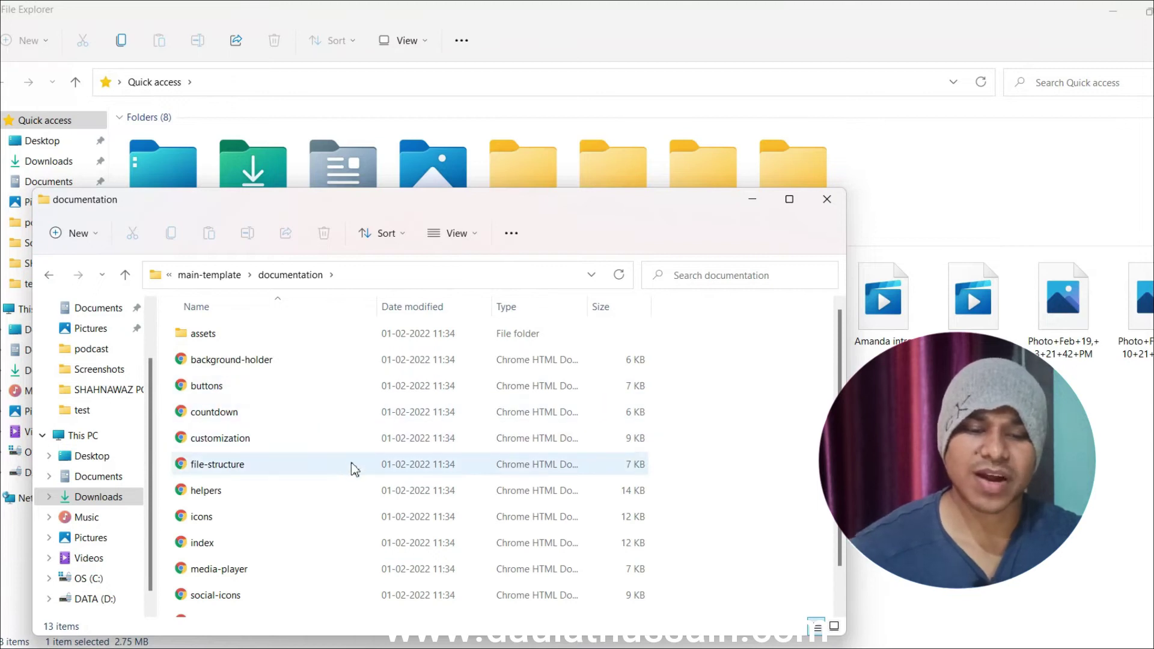
{"action": "scroll", "coordinate": [351, 469], "scroll_direction": "down", "scroll_amount": 2}
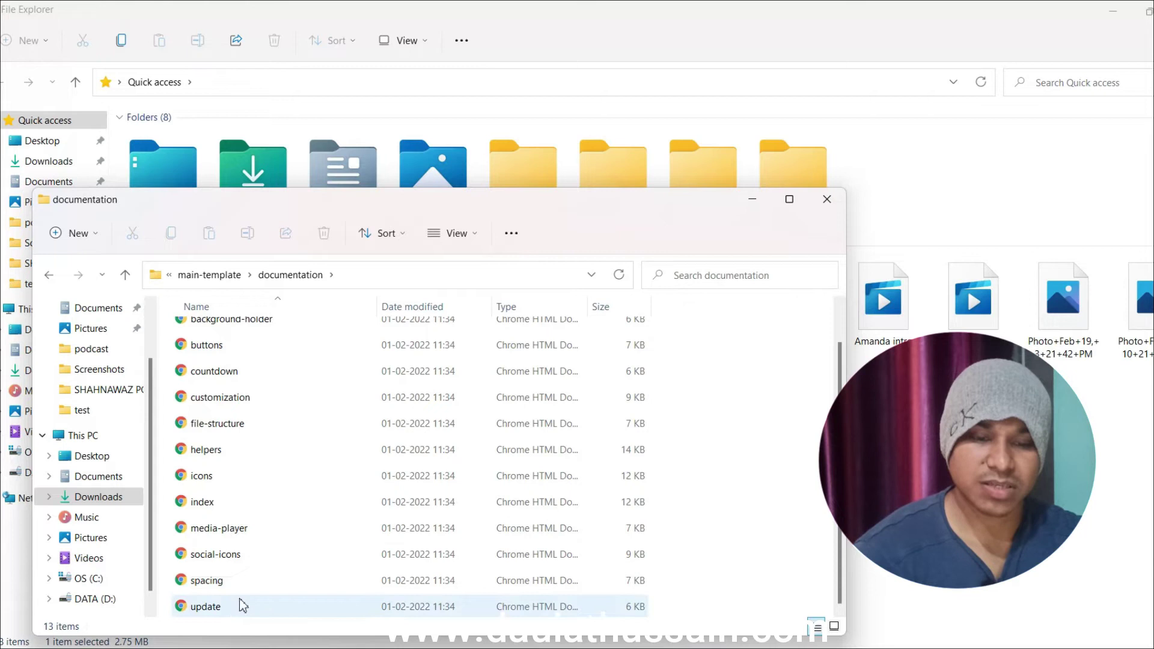
{"action": "scroll", "coordinate": [240, 577], "scroll_direction": "up", "scroll_amount": 3}
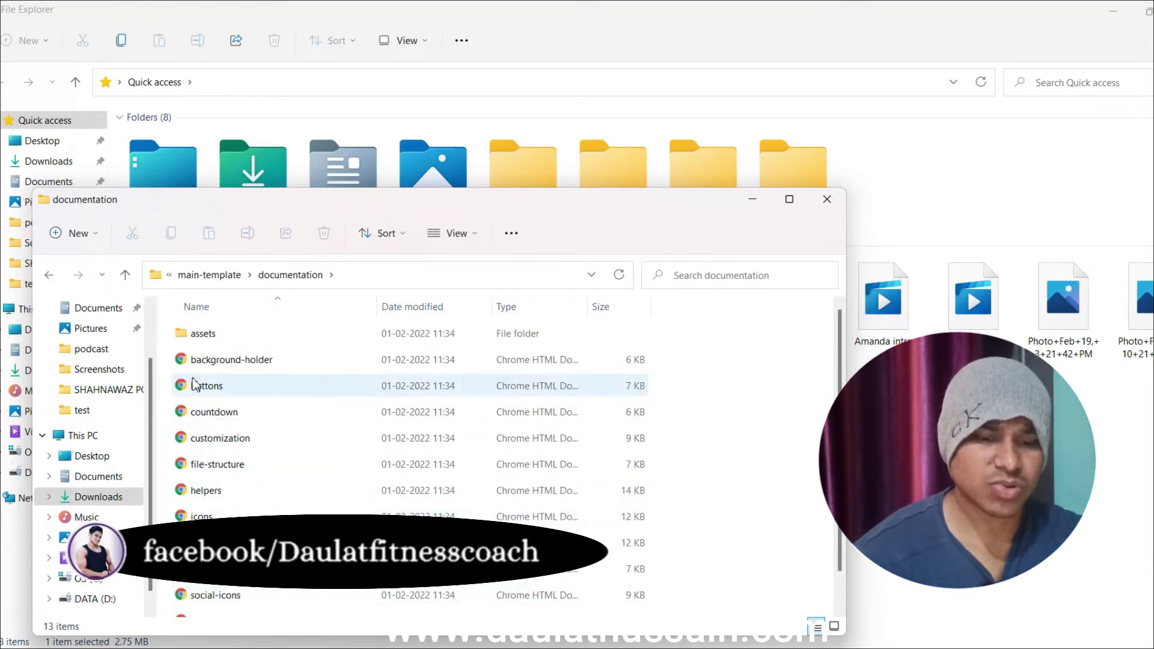
{"action": "left_click", "coordinate": [200, 335]}
{"action": "double_click", "coordinate": [201, 335]}
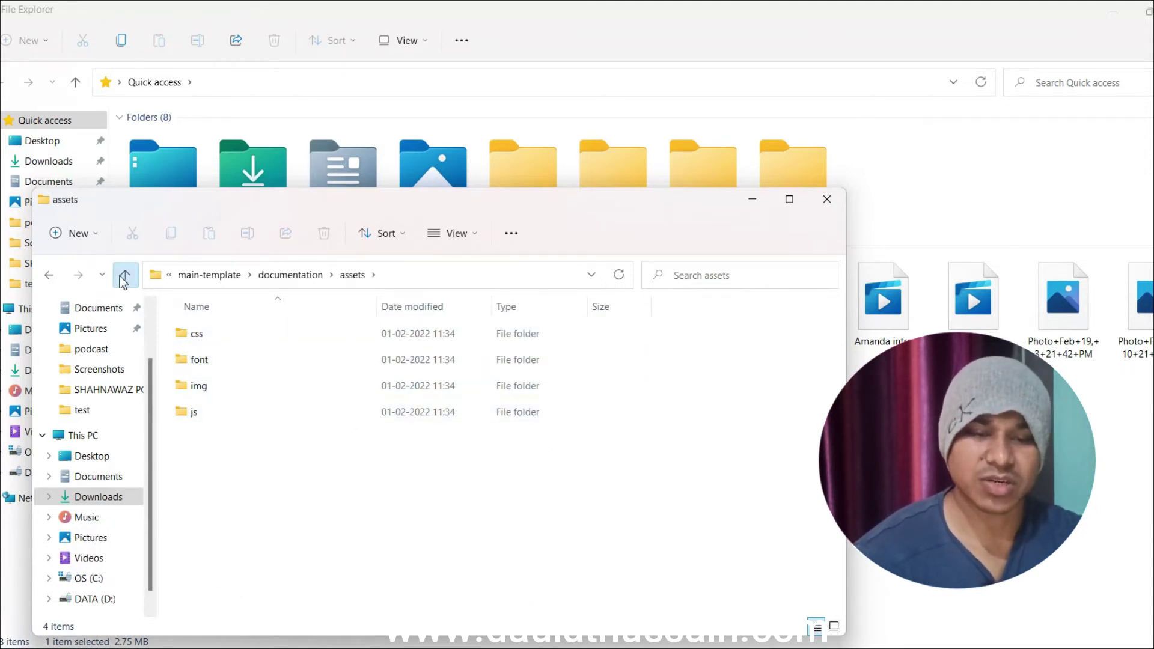
{"action": "left_click", "coordinate": [124, 275]}
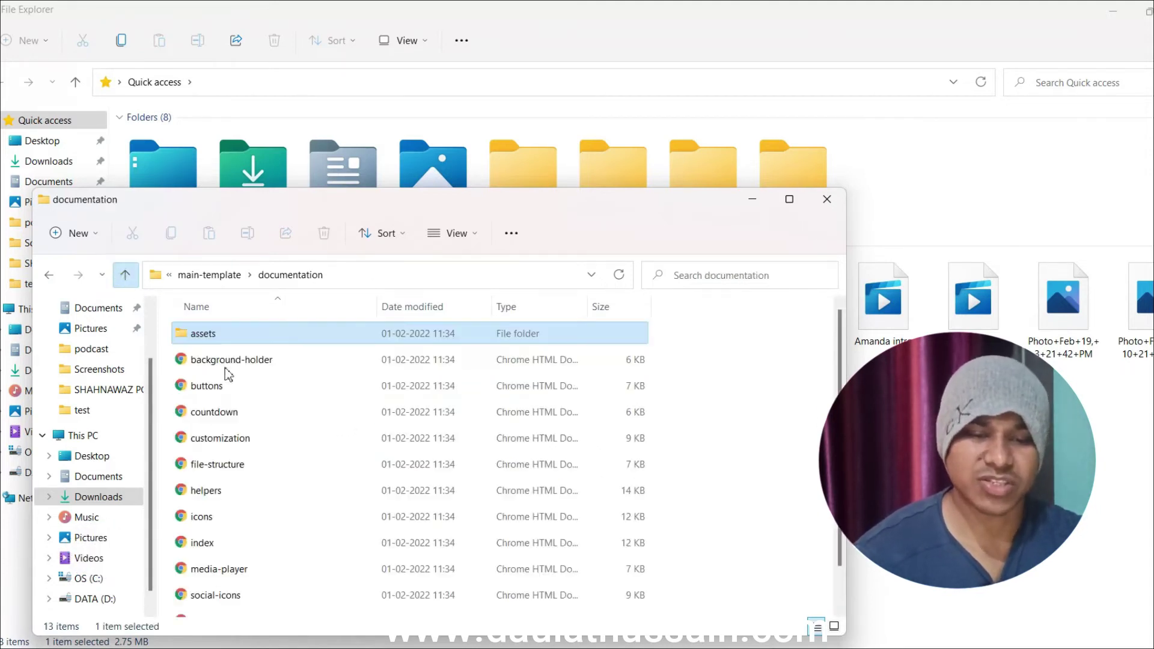
{"action": "left_click", "coordinate": [124, 275]}
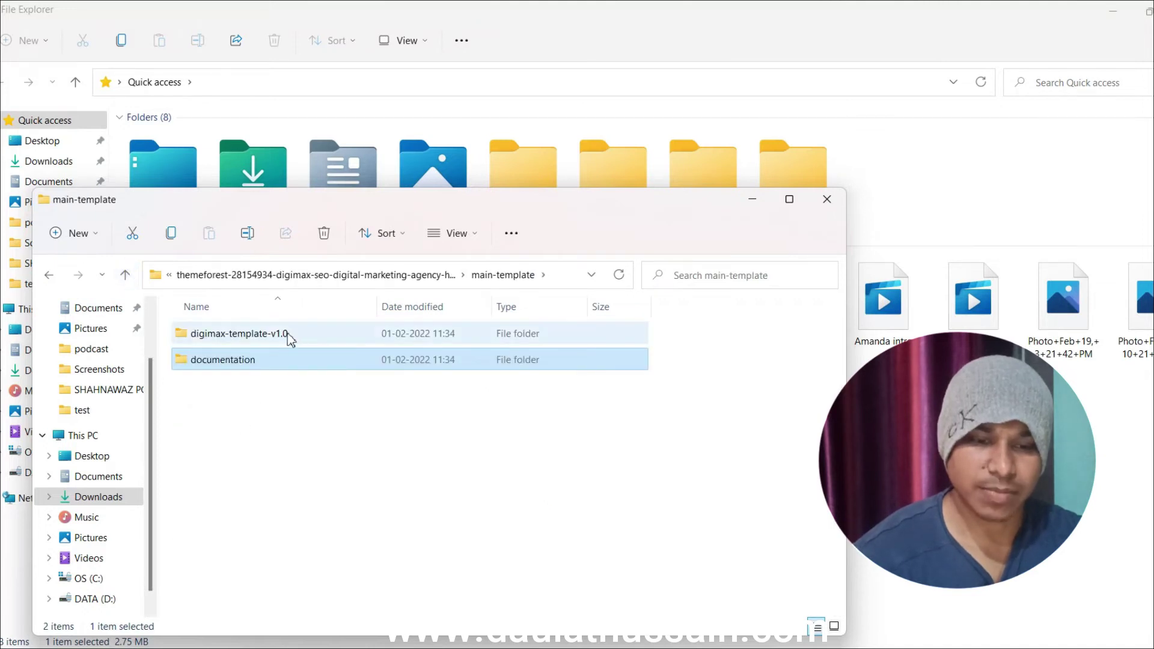
{"action": "double_click", "coordinate": [239, 333]}
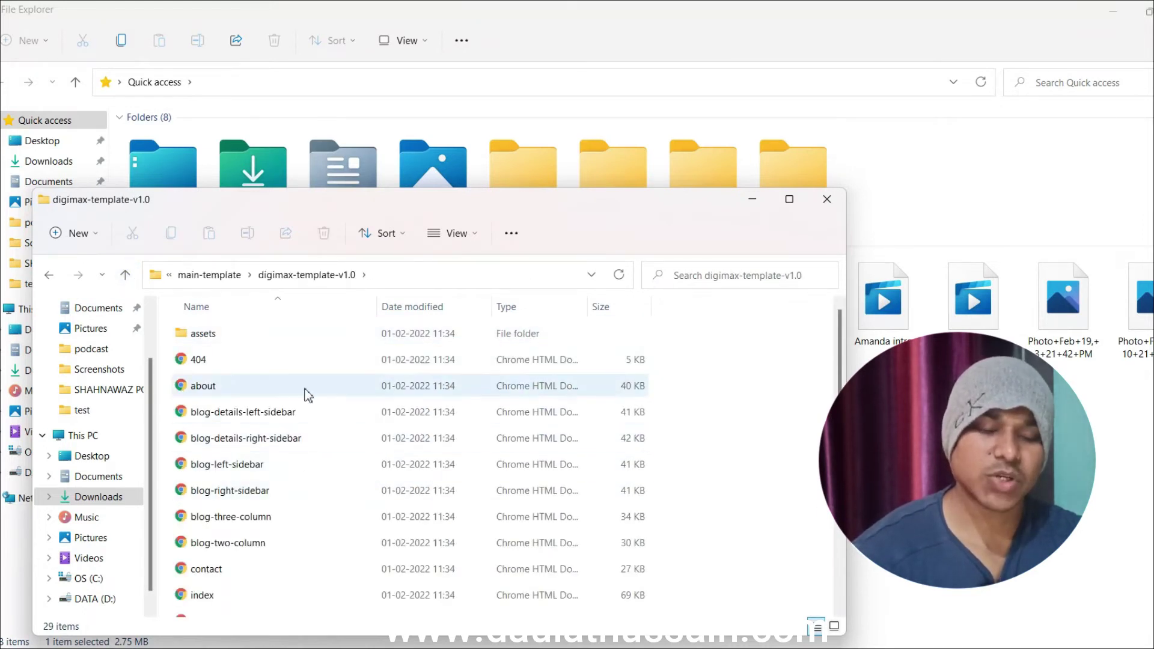
{"action": "scroll", "coordinate": [400, 469], "scroll_direction": "down", "scroll_amount": 2}
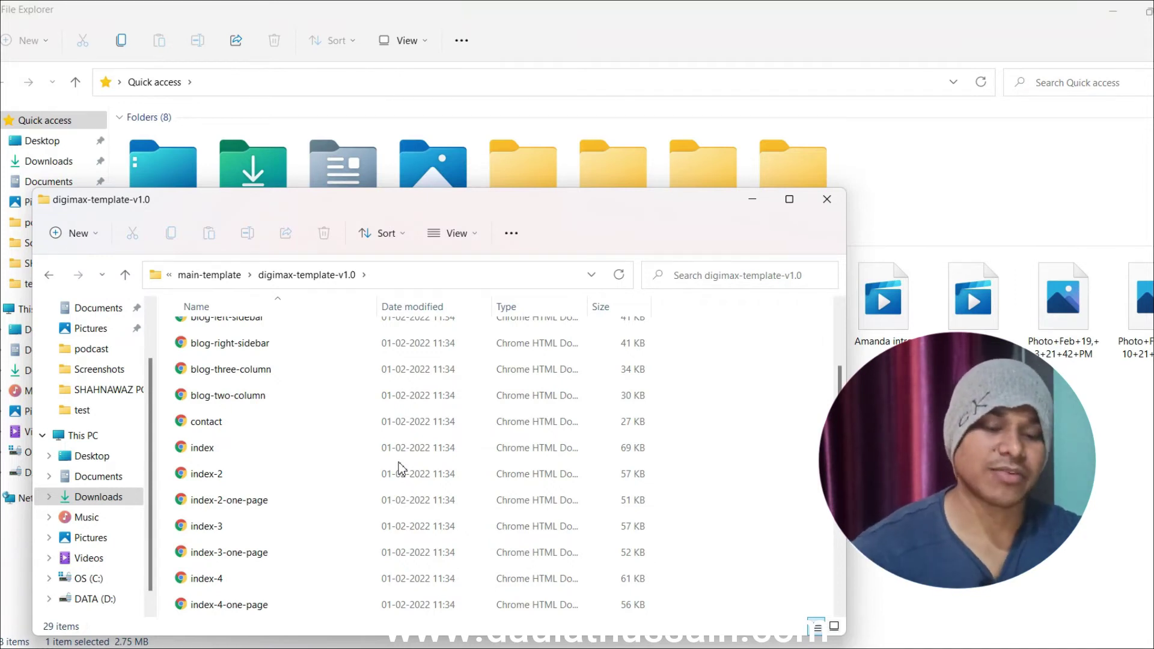
{"action": "scroll", "coordinate": [399, 470], "scroll_direction": "up", "scroll_amount": 5}
{"action": "left_click", "coordinate": [126, 275]}
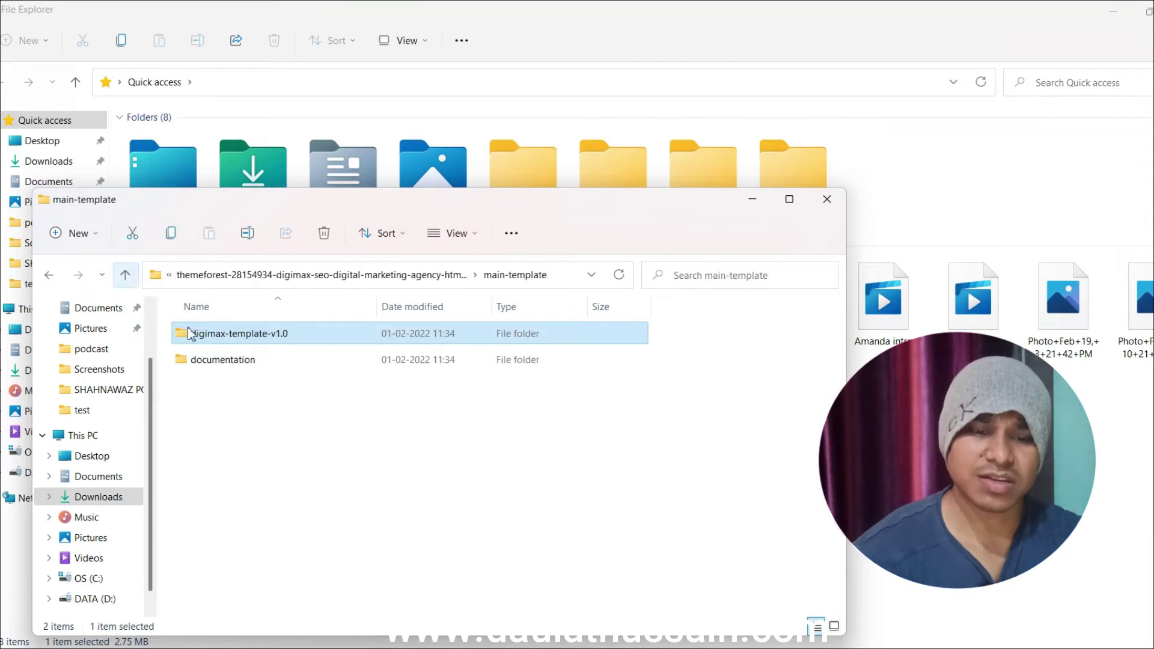
- Open digimax-template-v1.0 with Code from the folder's full context menu
{"action": "right_click", "coordinate": [277, 339]}
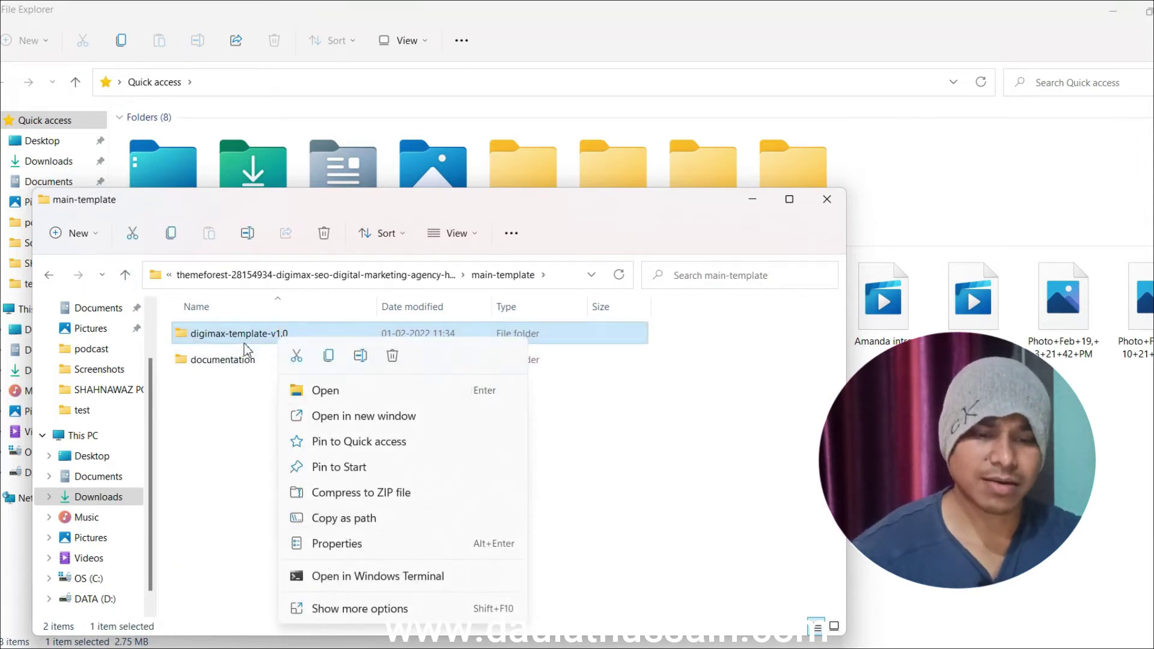
{"action": "left_click", "coordinate": [372, 613]}
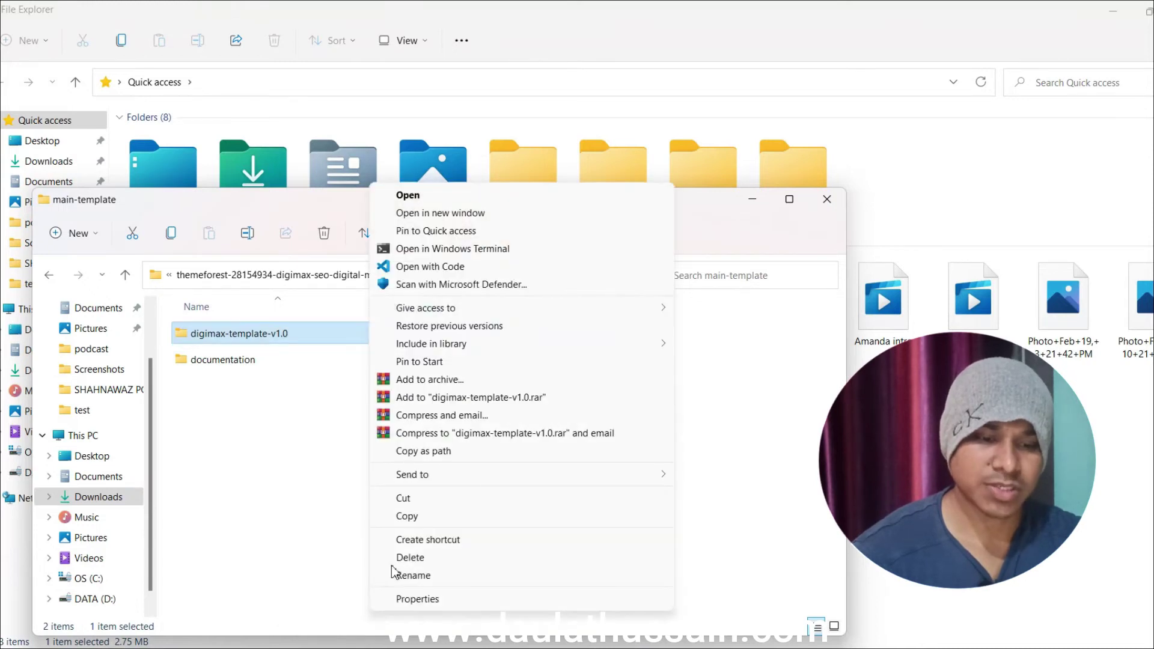
{"action": "left_click", "coordinate": [430, 267]}
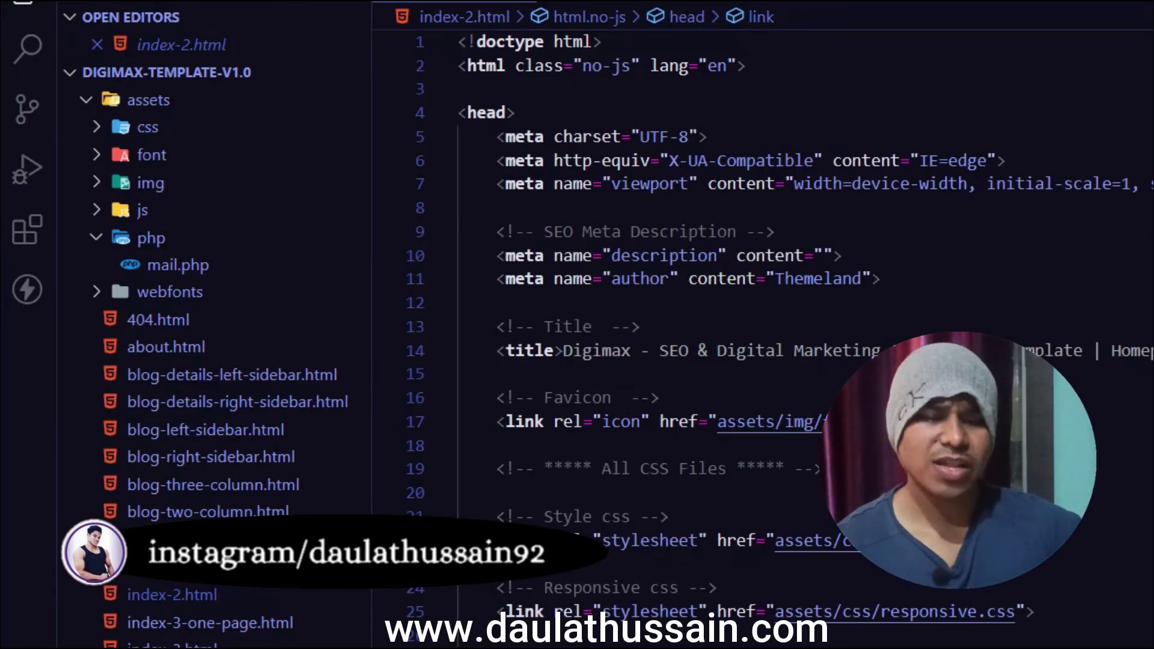
{"action": "mouse_move", "coordinate": [207, 128]}
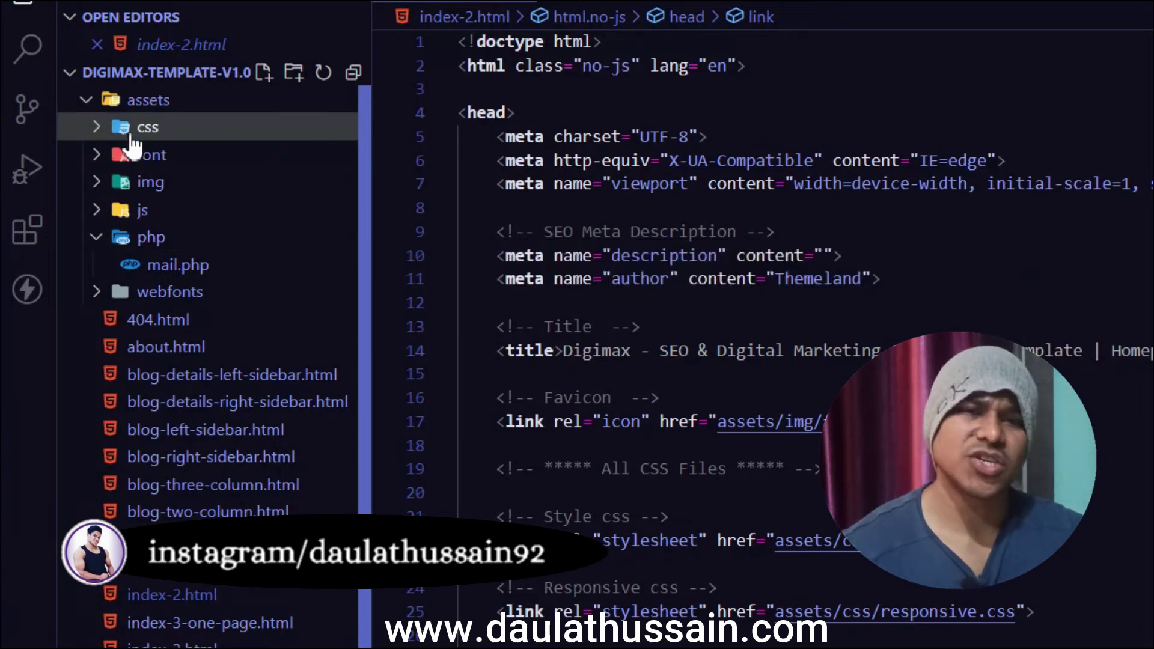
- Expand and then collapse the css folder in the Explorer sidebar
{"action": "left_click", "coordinate": [133, 131]}
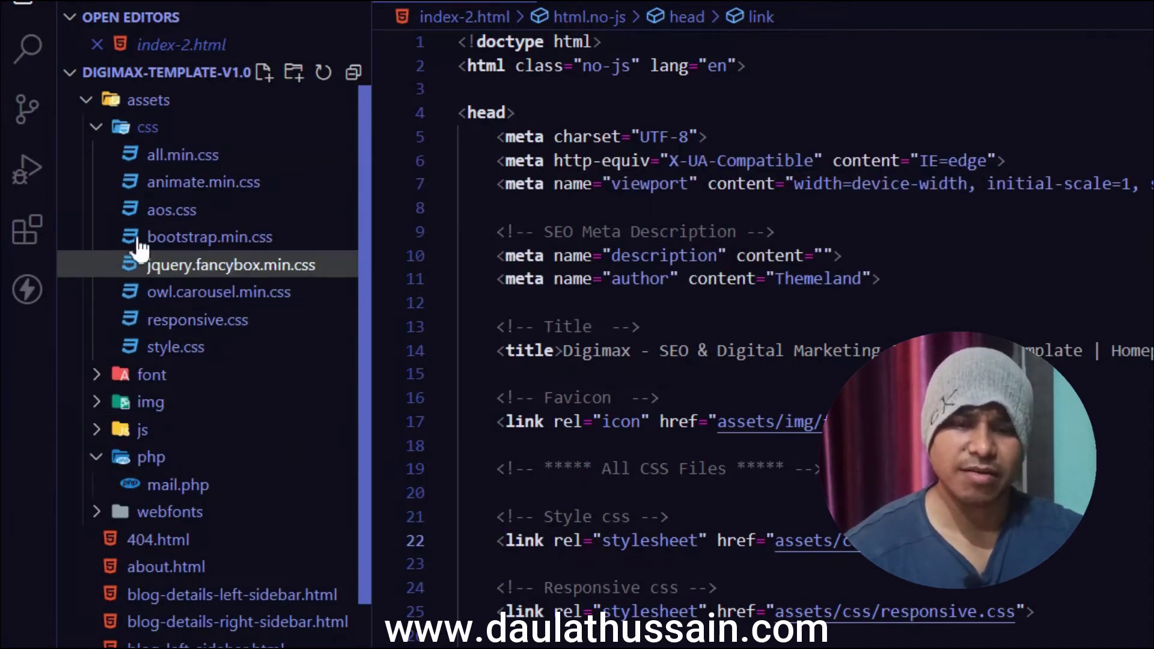
{"action": "left_click", "coordinate": [106, 131]}
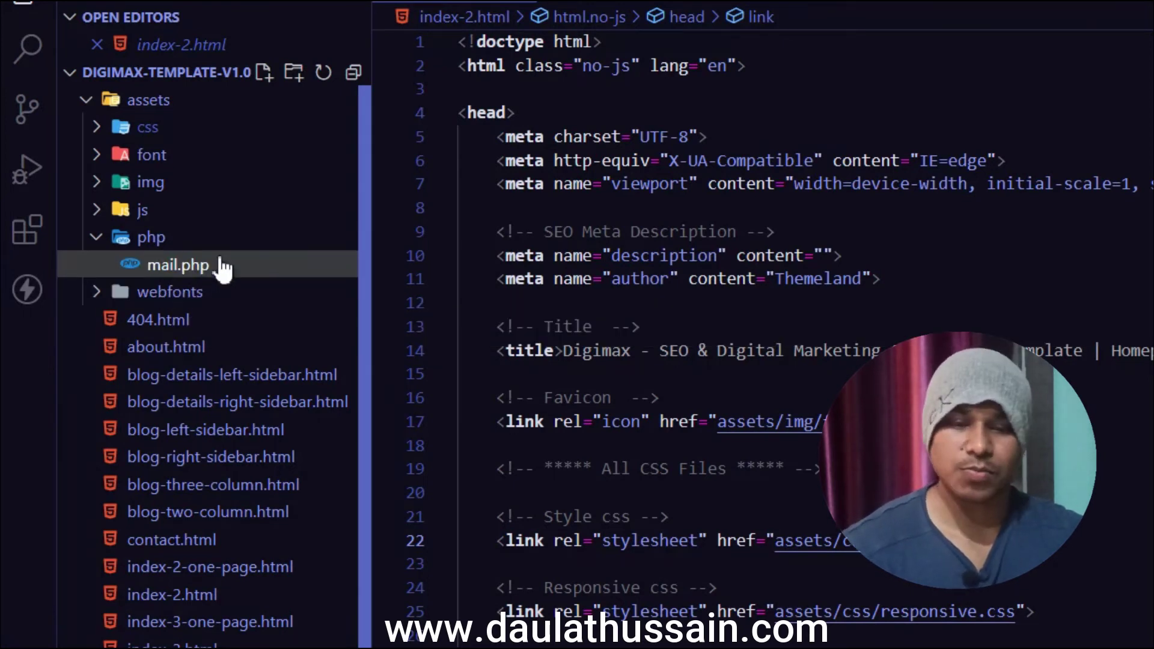
{"action": "scroll", "coordinate": [215, 541], "scroll_direction": "down", "scroll_amount": 3}
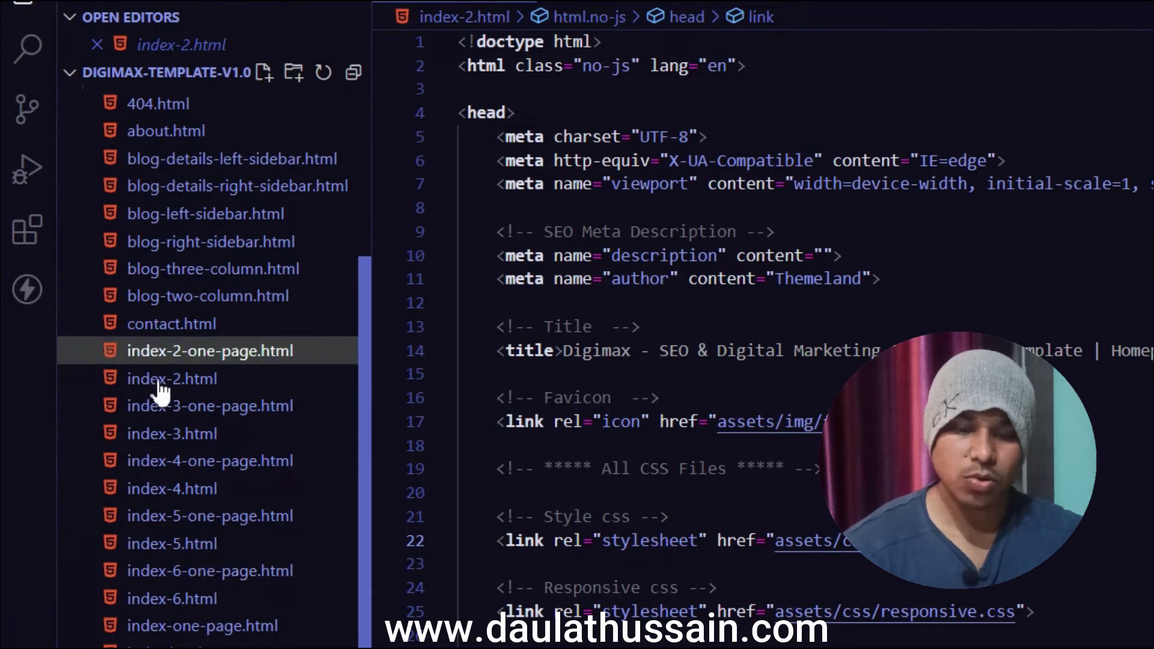
{"action": "scroll", "coordinate": [261, 269], "scroll_direction": "up", "scroll_amount": 3}
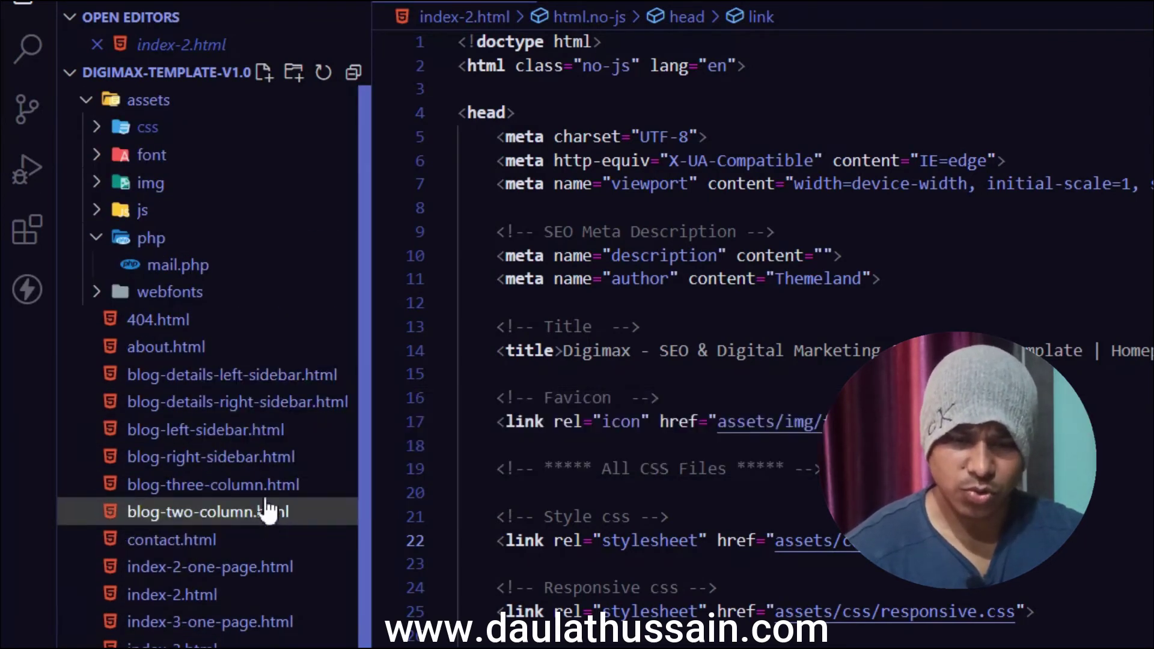
{"action": "scroll", "coordinate": [172, 523], "scroll_direction": "down", "scroll_amount": 3}
{"action": "left_click", "coordinate": [172, 626]}
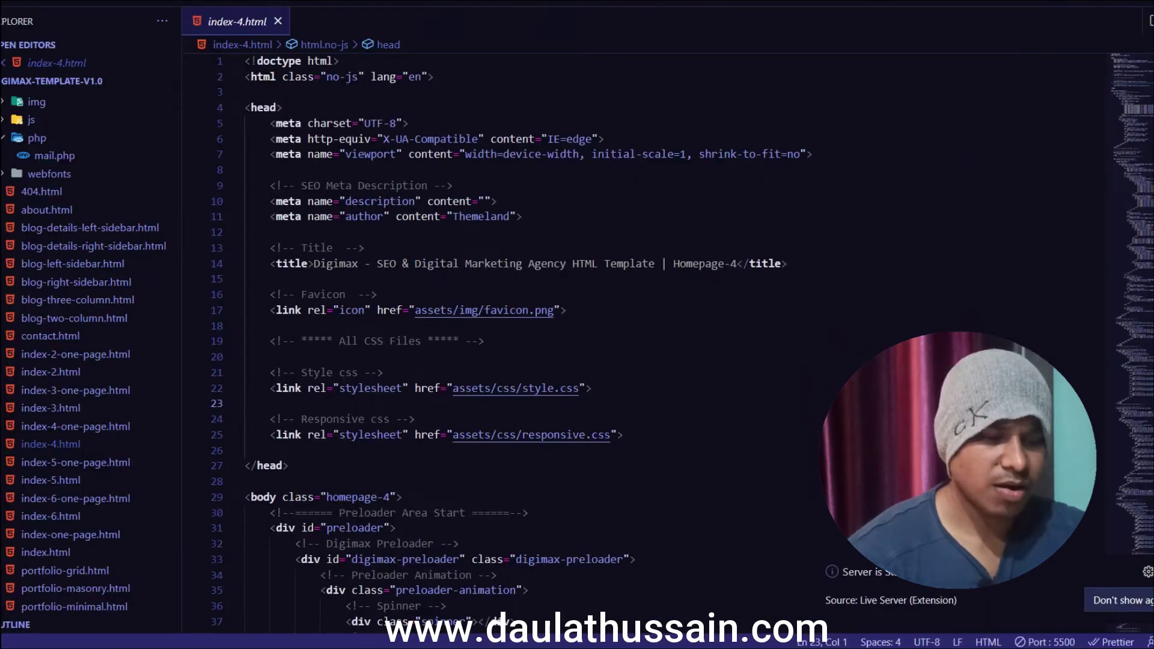
{"action": "key", "text": "alt+Tab"}
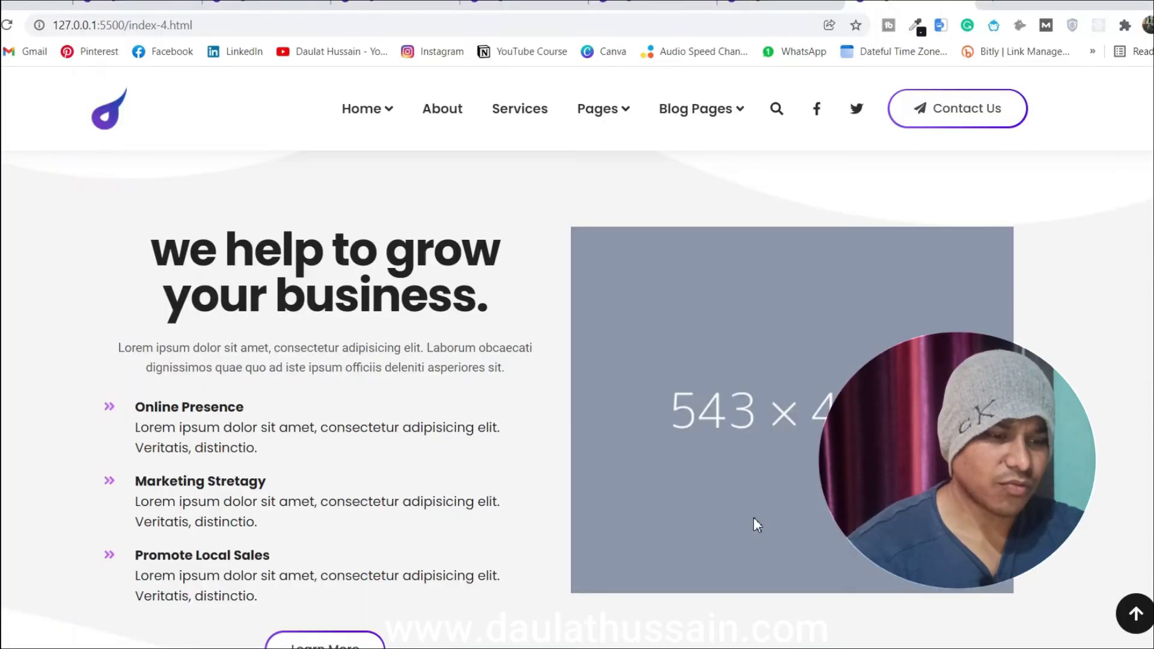
{"action": "key", "text": "alt+Tab"}
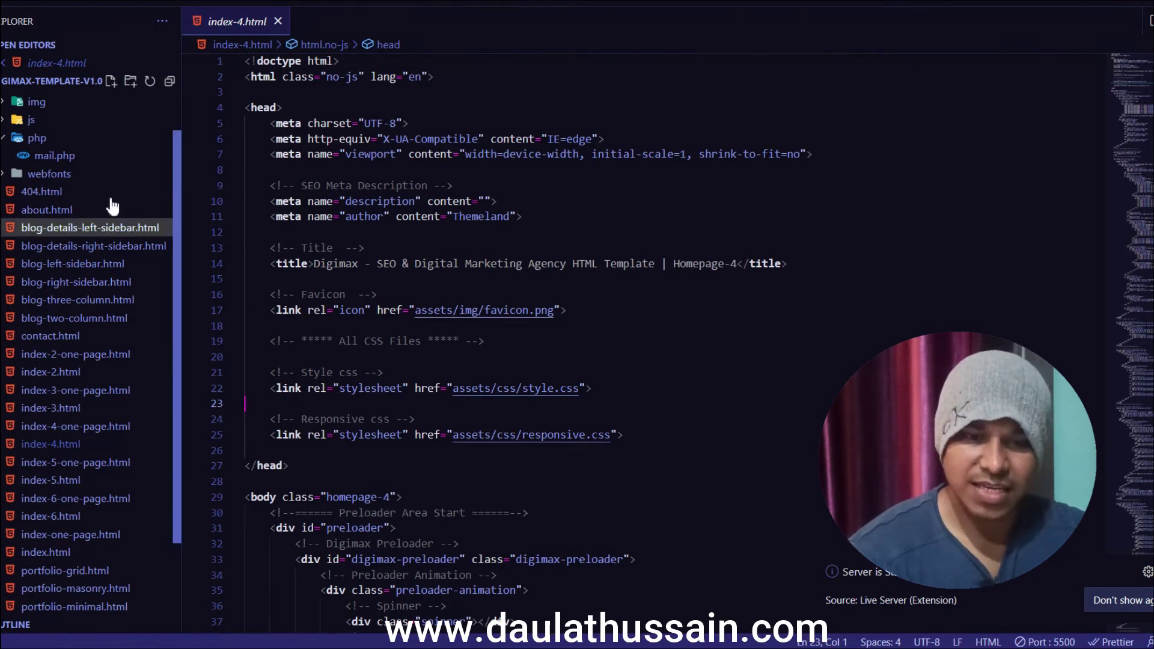
{"action": "mouse_move", "coordinate": [54, 119]}
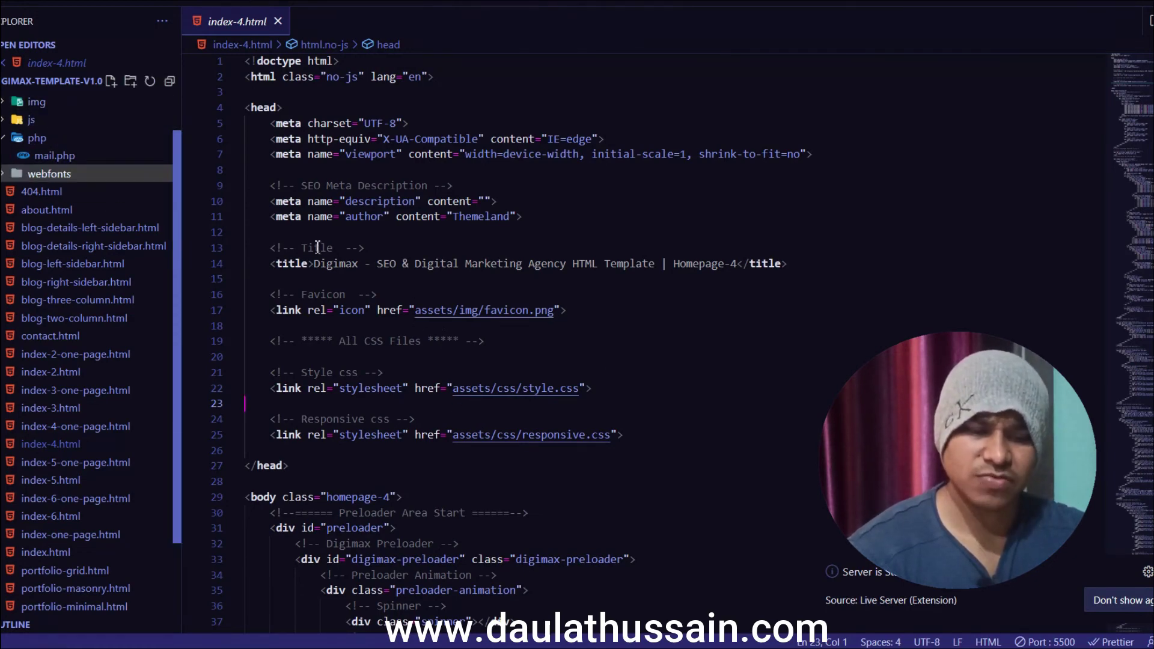
{"action": "scroll", "coordinate": [607, 388], "scroll_direction": "down", "scroll_amount": 5}
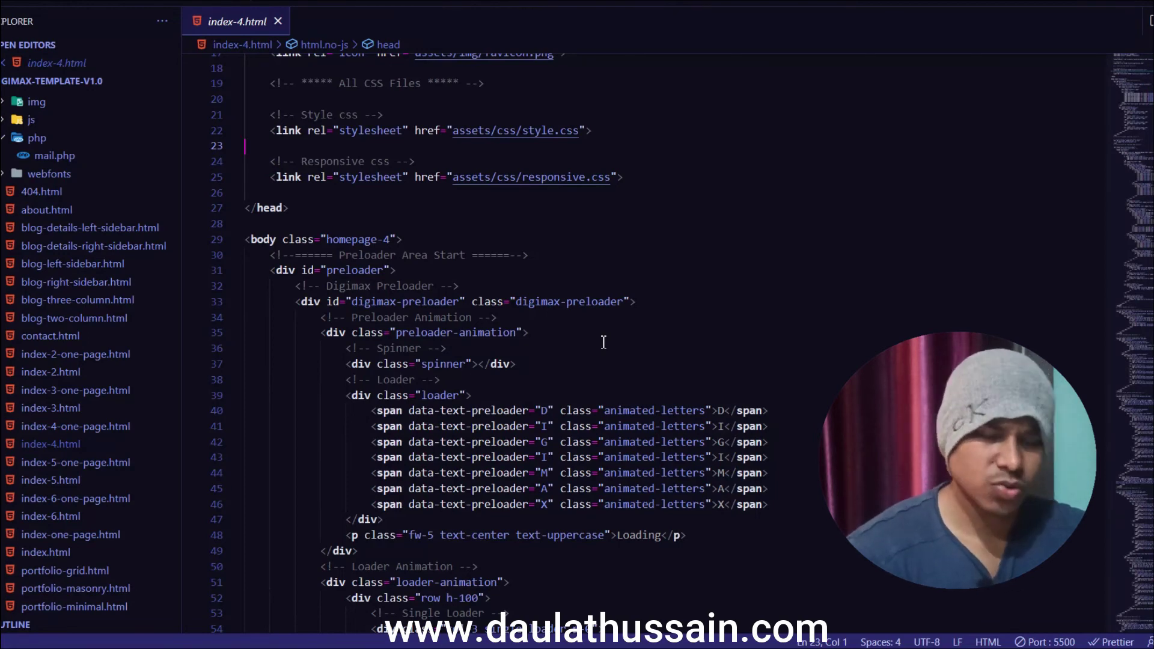
{"action": "scroll", "coordinate": [603, 342], "scroll_direction": "down", "scroll_amount": 4}
{"action": "scroll", "coordinate": [596, 347], "scroll_direction": "down", "scroll_amount": 3}
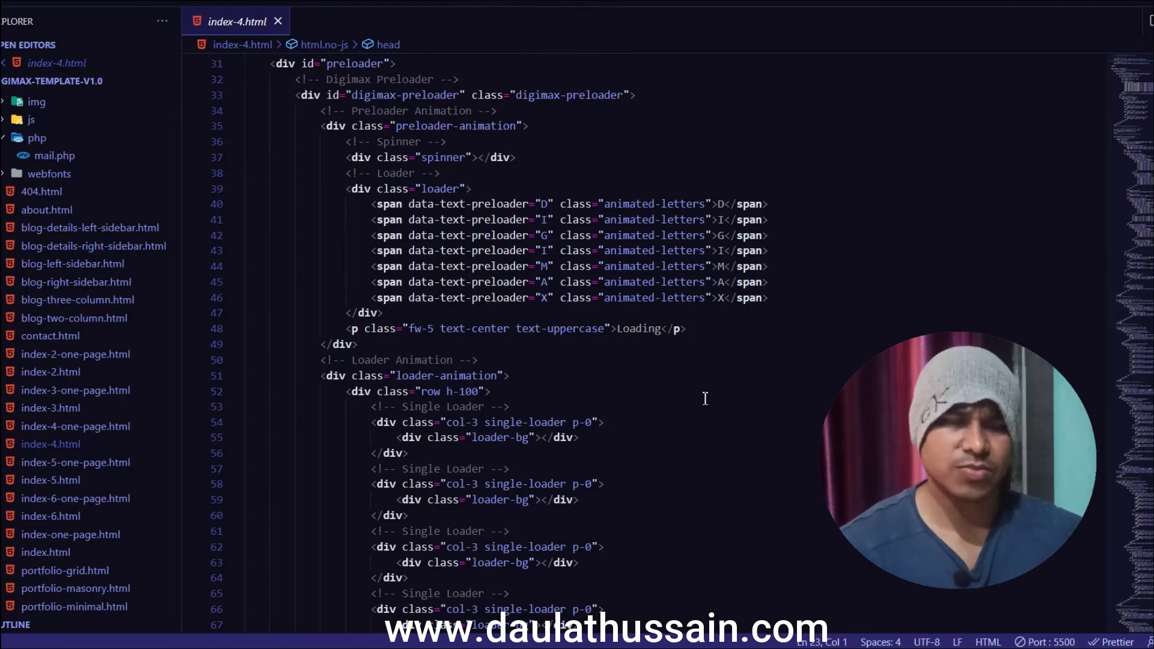
{"action": "scroll", "coordinate": [705, 398], "scroll_direction": "down", "scroll_amount": 10}
{"action": "scroll", "coordinate": [686, 379], "scroll_direction": "down", "scroll_amount": 10}
{"action": "scroll", "coordinate": [677, 361], "scroll_direction": "down", "scroll_amount": 10}
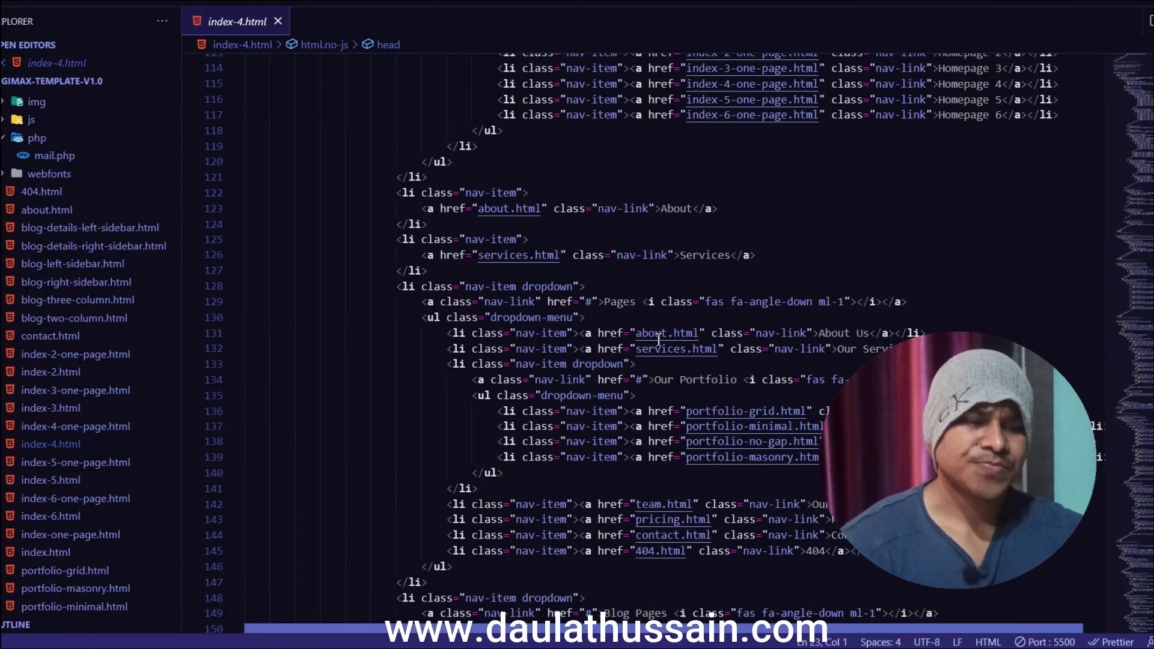
{"action": "scroll", "coordinate": [667, 345], "scroll_direction": "down", "scroll_amount": 5}
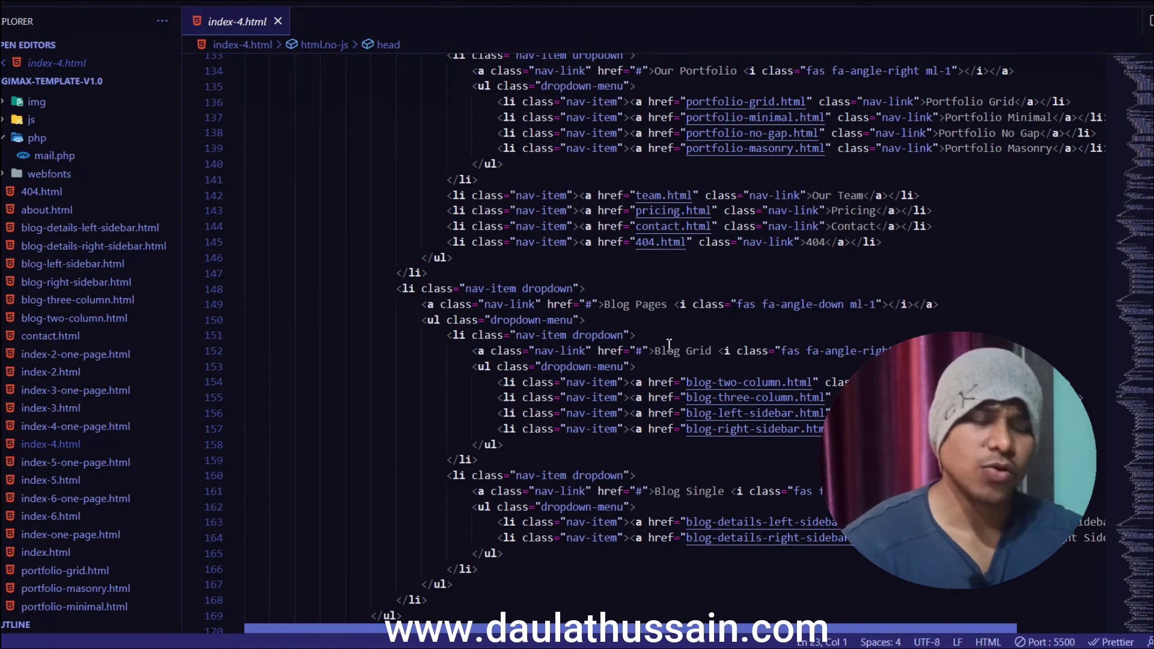